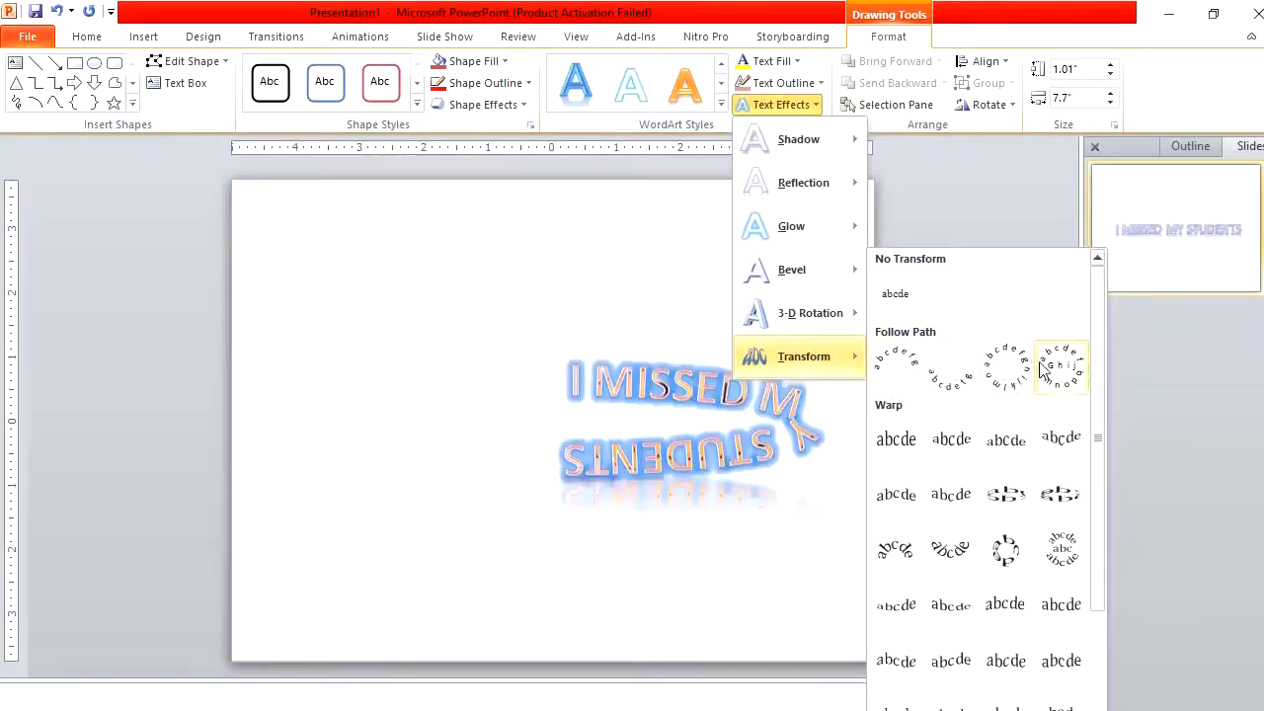
Apply a Warp transform text effect to the WordArt text
{"action": "left_click", "coordinate": [1059, 679]}
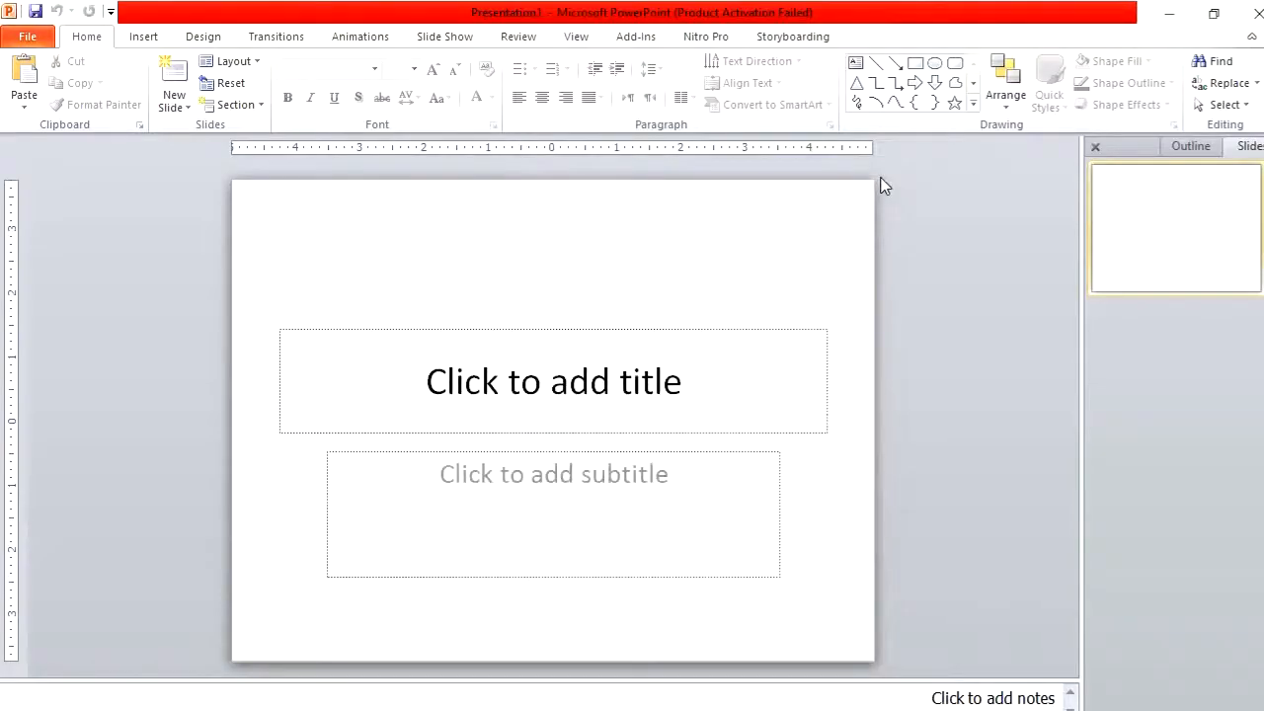
Insert a smiley face picture from the W2 folder in Documents onto the blank slide
{"action": "left_click", "coordinate": [146, 40]}
{"action": "left_click", "coordinate": [89, 74]}
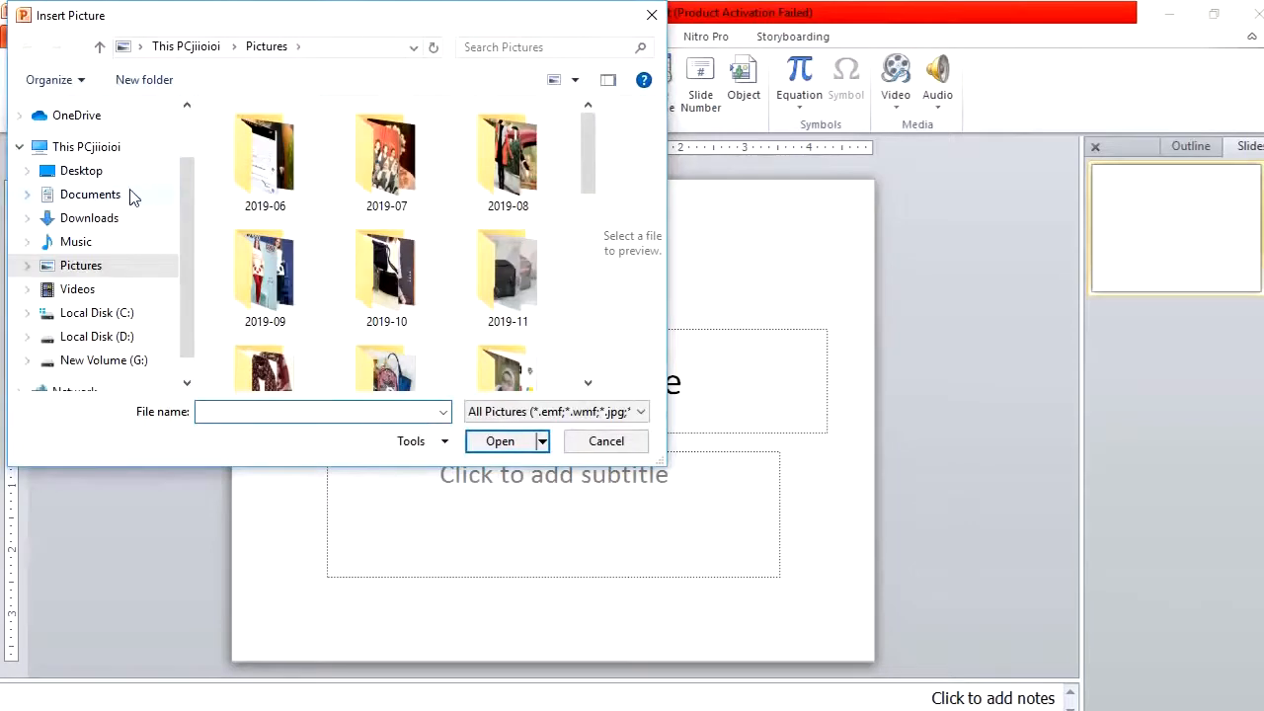
{"action": "left_click", "coordinate": [134, 196]}
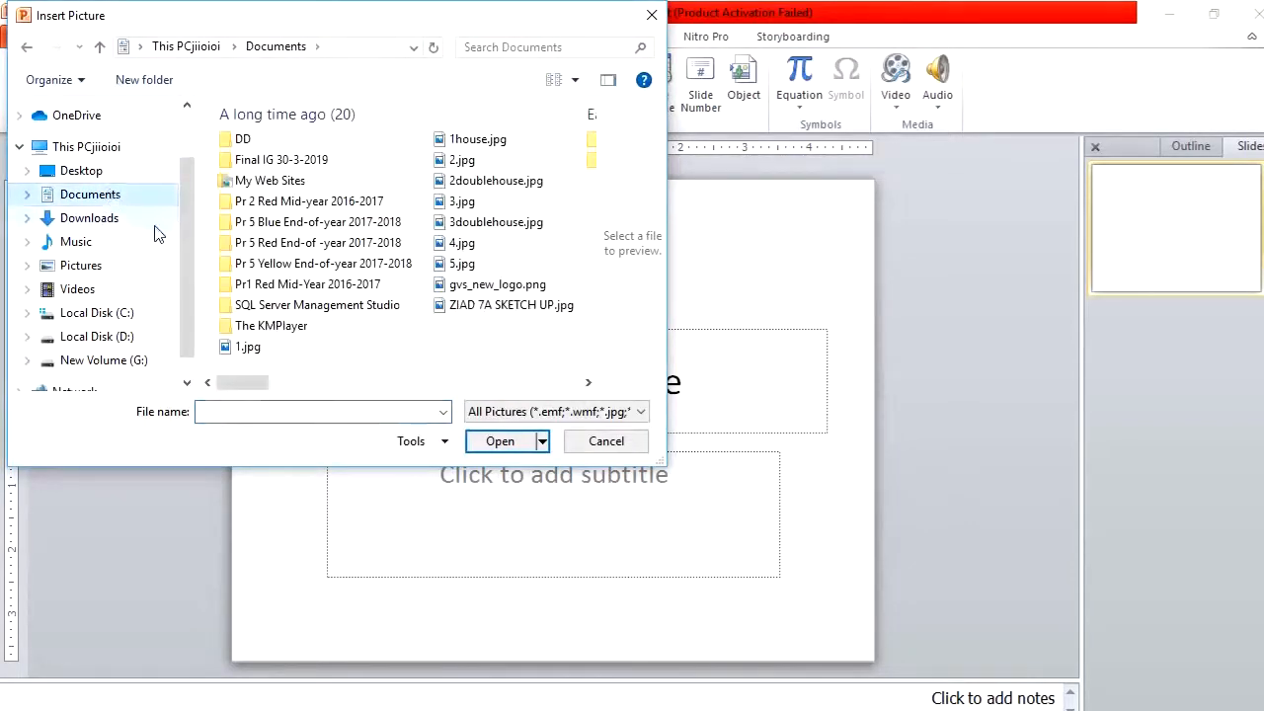
{"action": "left_click_drag", "start_coordinate": [247, 383], "coordinate": [540, 423]}
{"action": "left_click", "coordinate": [533, 414]}
{"action": "left_click", "coordinate": [277, 191]}
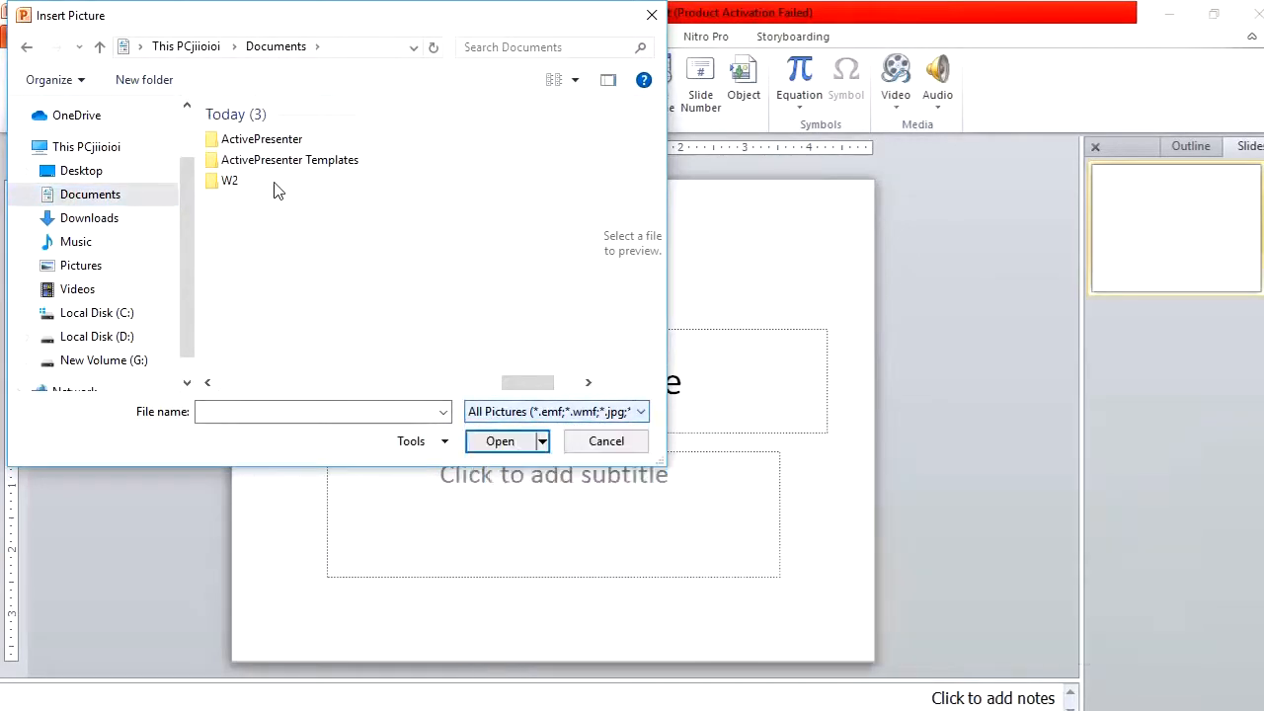
{"action": "double_click", "coordinate": [254, 184]}
{"action": "double_click", "coordinate": [255, 188]}
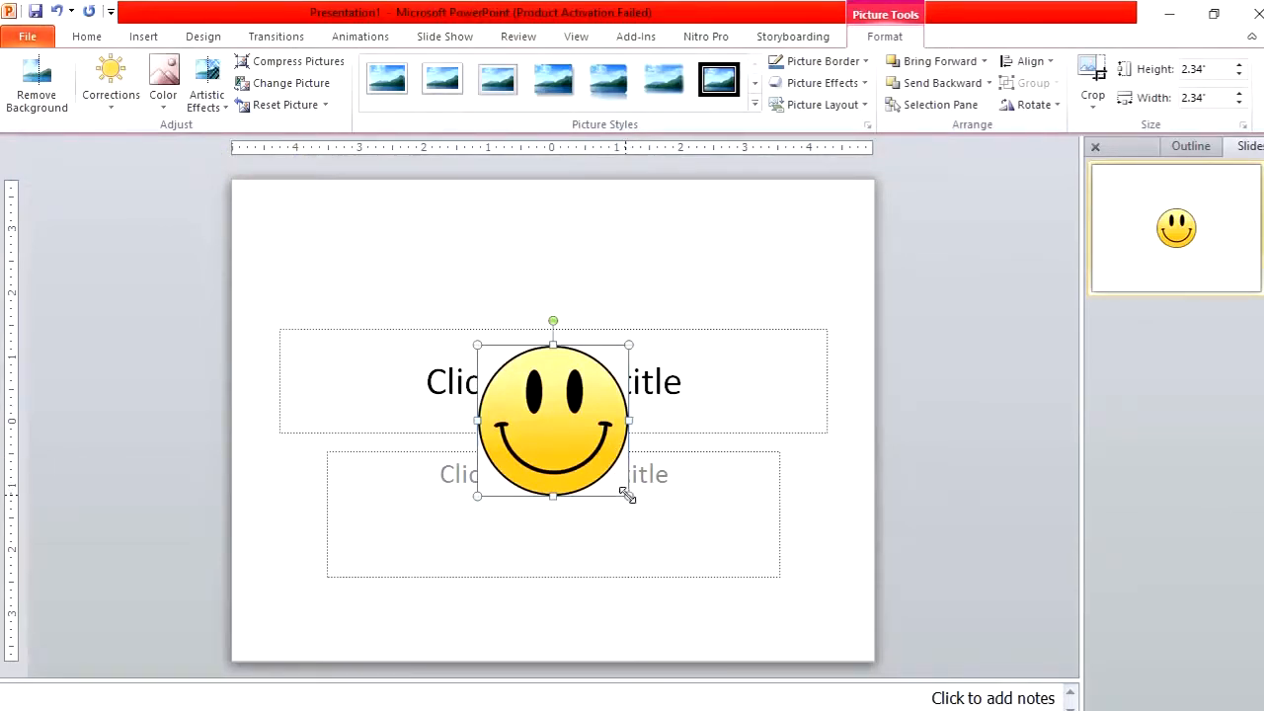
Enlarge the picture to about 3.67 inches square and center it horizontally and vertically on the slide
{"action": "left_click_drag", "start_coordinate": [627, 494], "coordinate": [691, 580]}
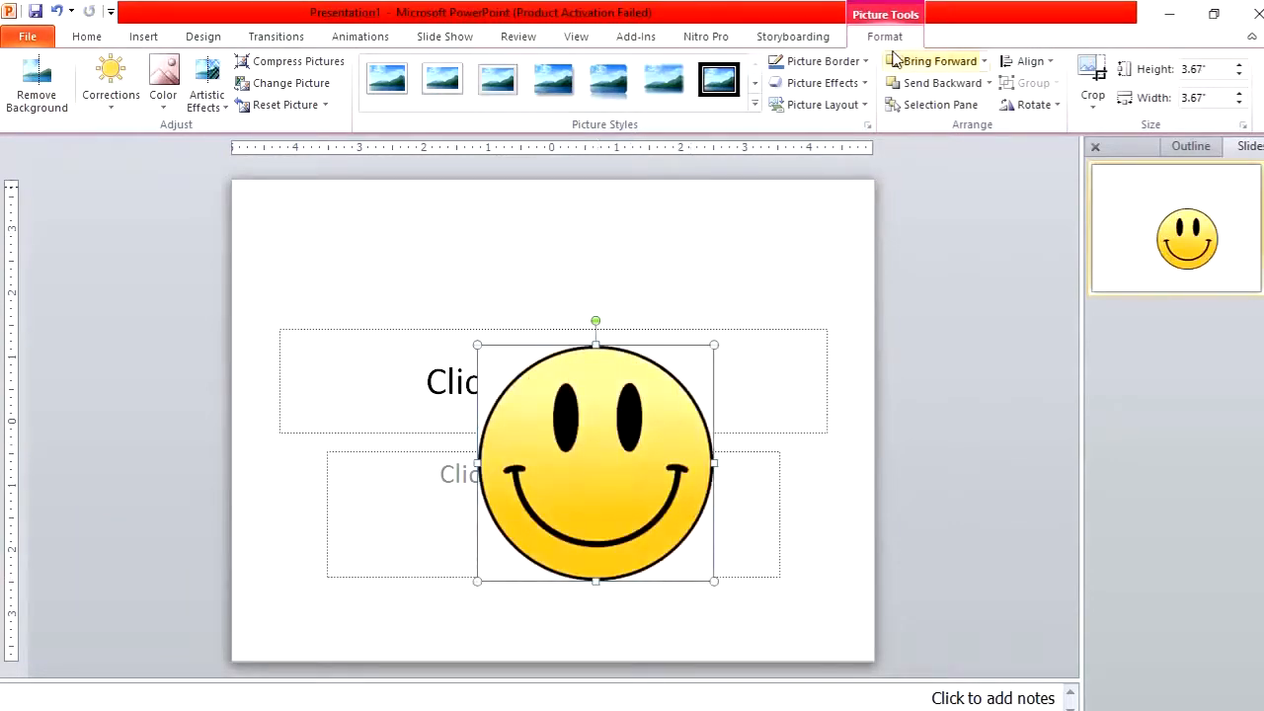
{"action": "left_click", "coordinate": [1052, 76]}
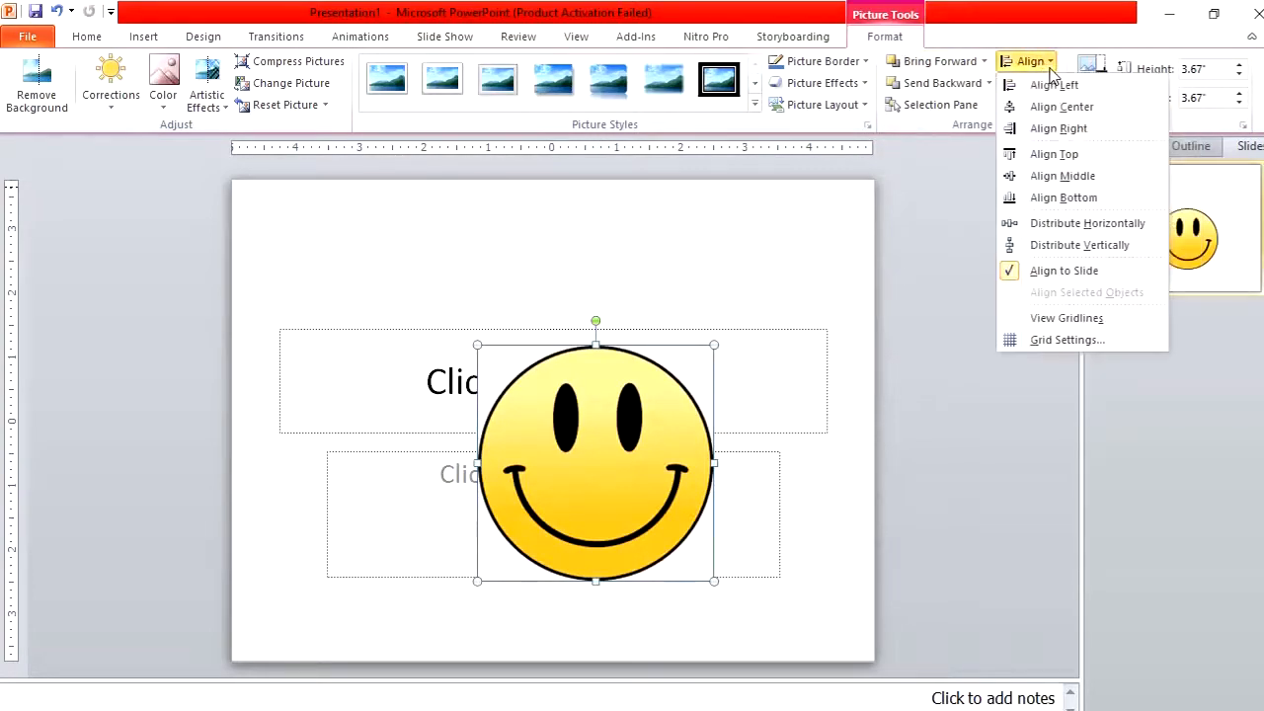
{"action": "left_click", "coordinate": [1066, 106]}
{"action": "left_click", "coordinate": [1046, 66]}
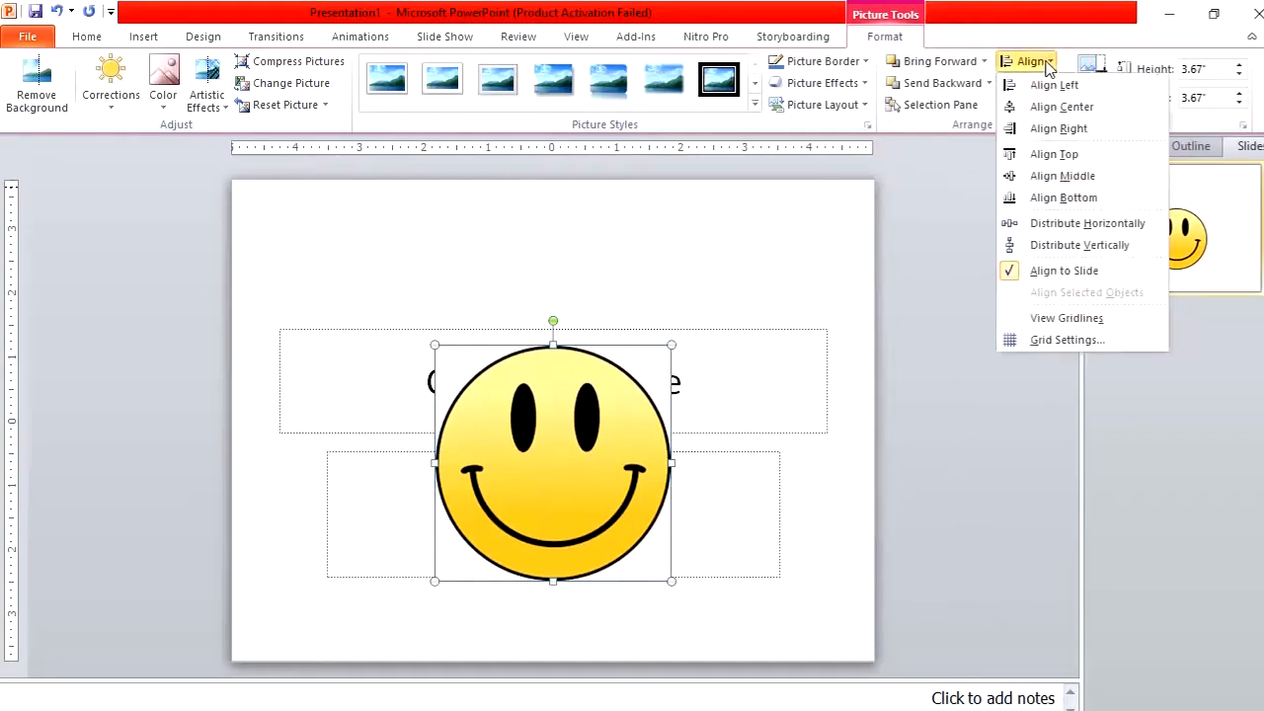
{"action": "left_click", "coordinate": [1044, 181]}
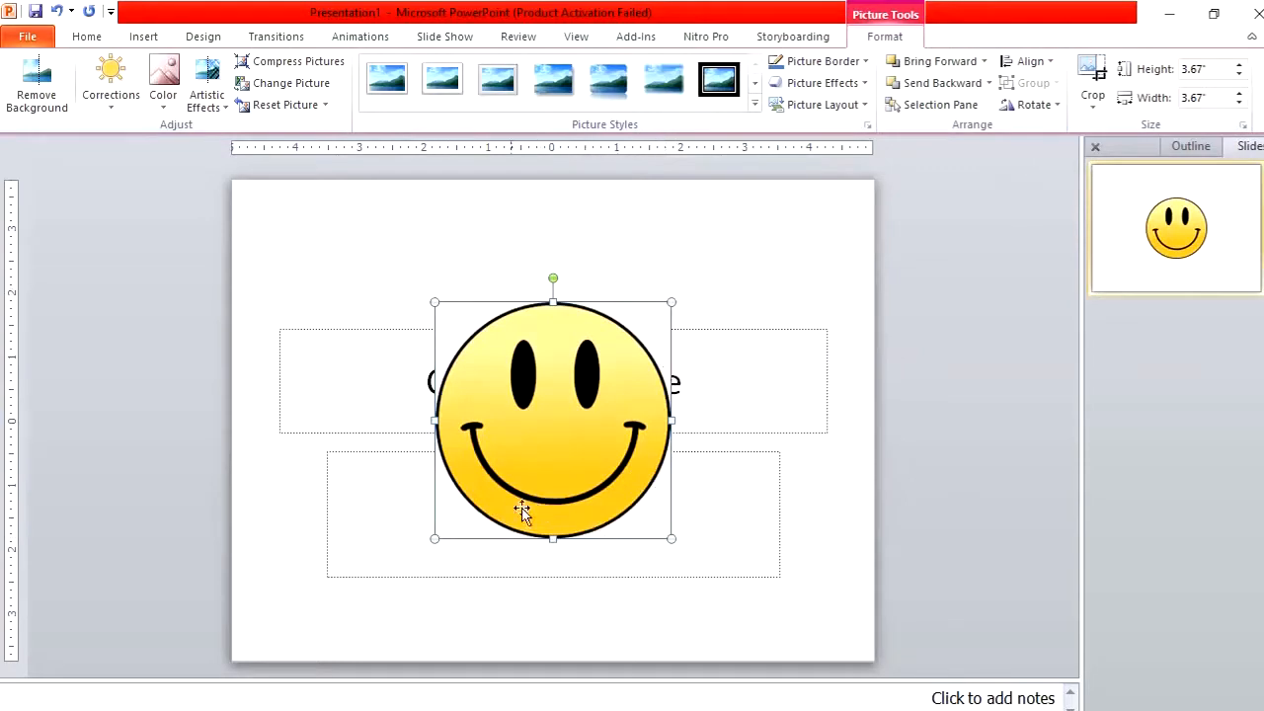
Give the picture a red border with a 4½ pt weight
{"action": "left_click", "coordinate": [850, 66]}
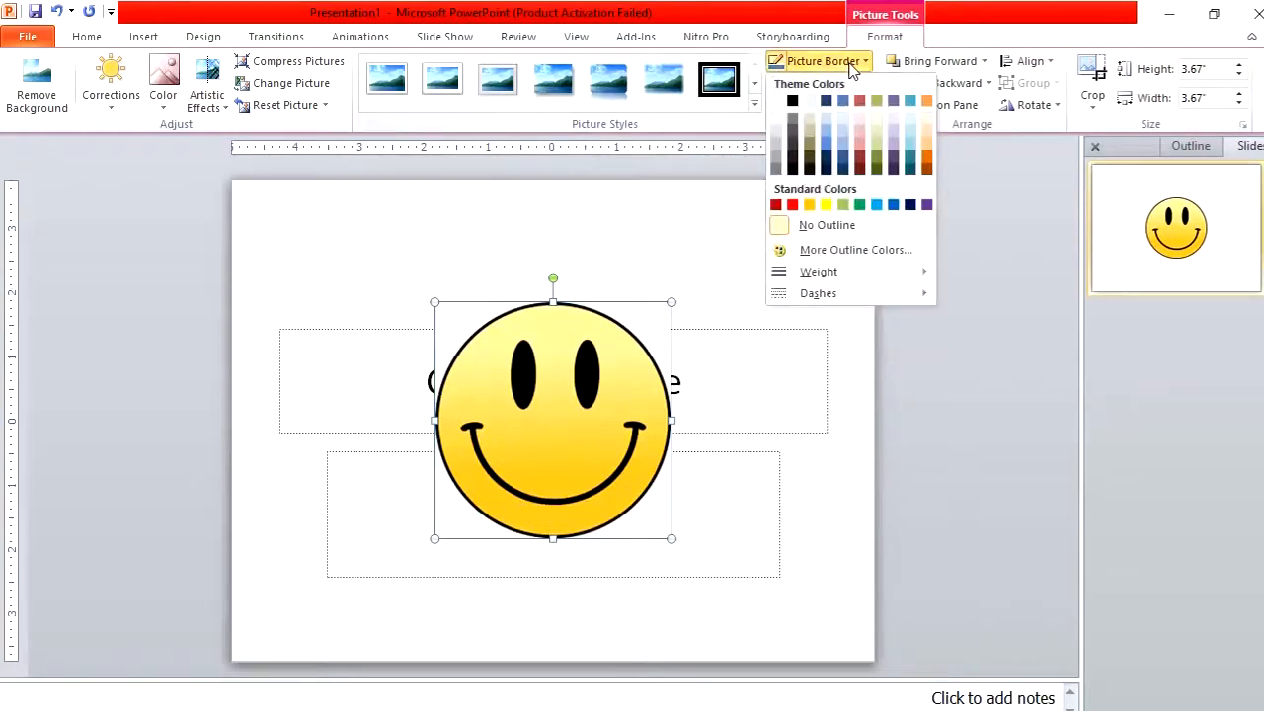
{"action": "left_click", "coordinate": [798, 206]}
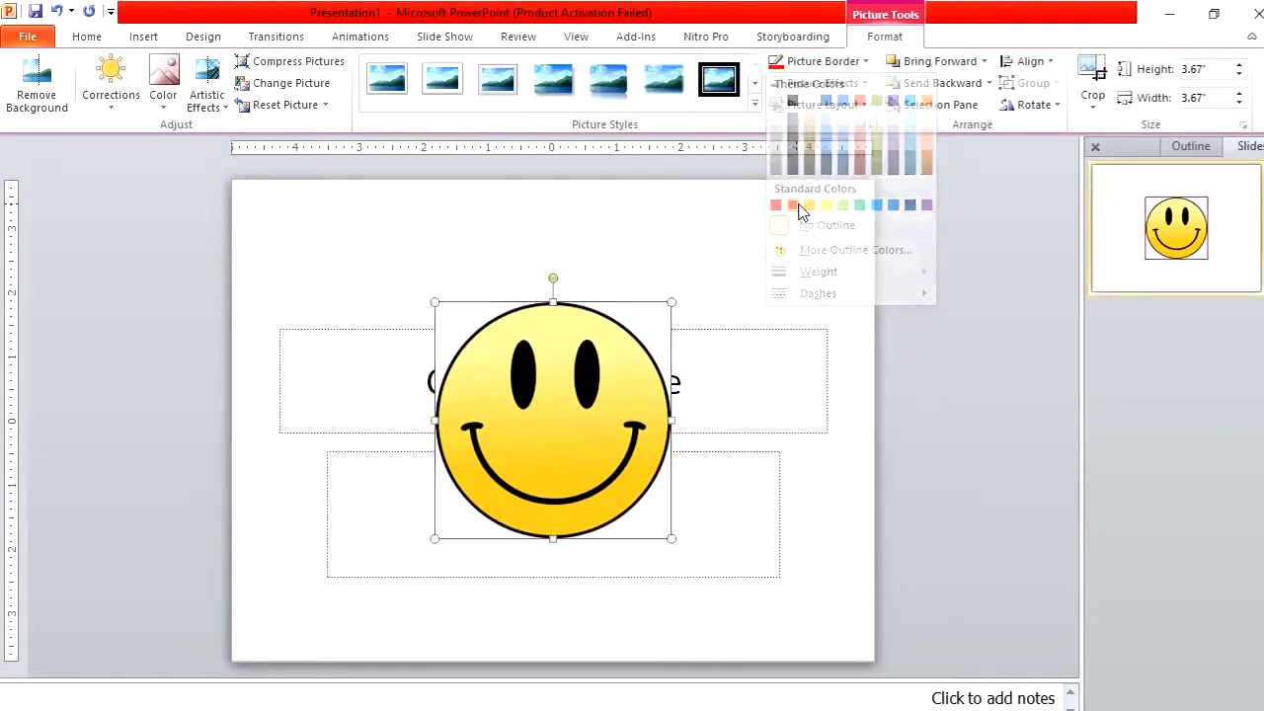
{"action": "left_click", "coordinate": [804, 63]}
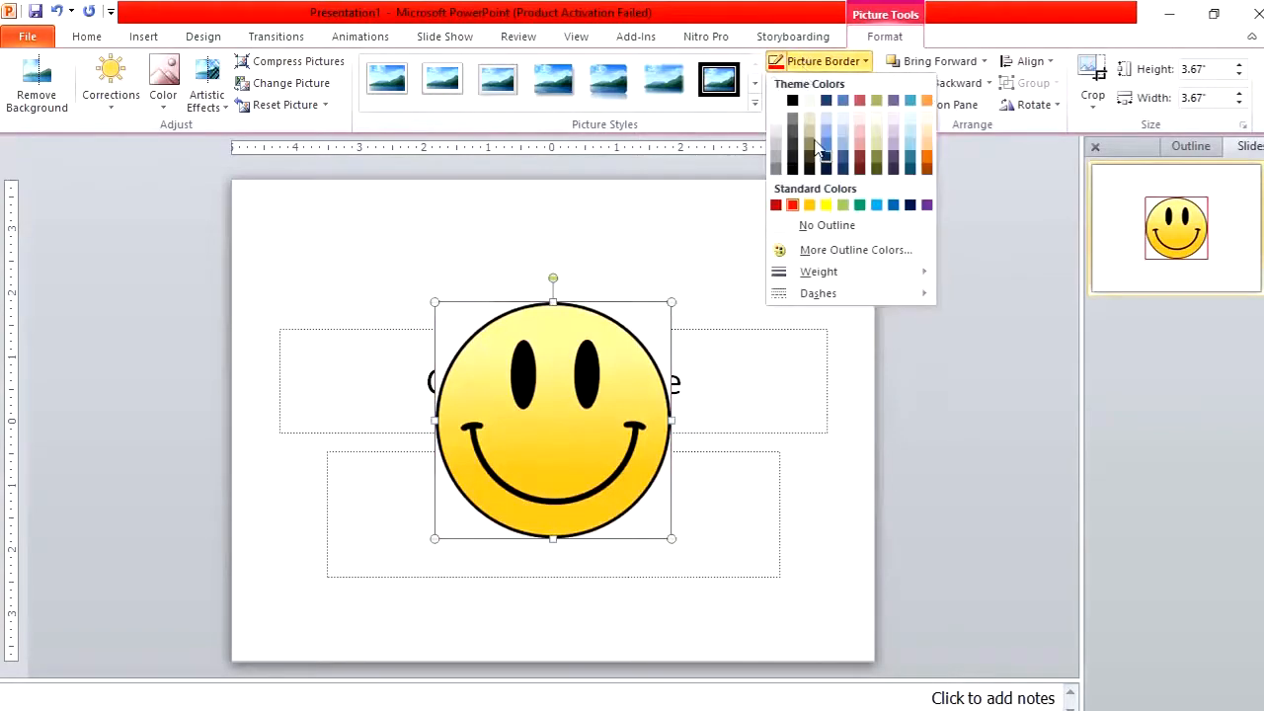
{"action": "mouse_move", "coordinate": [834, 278]}
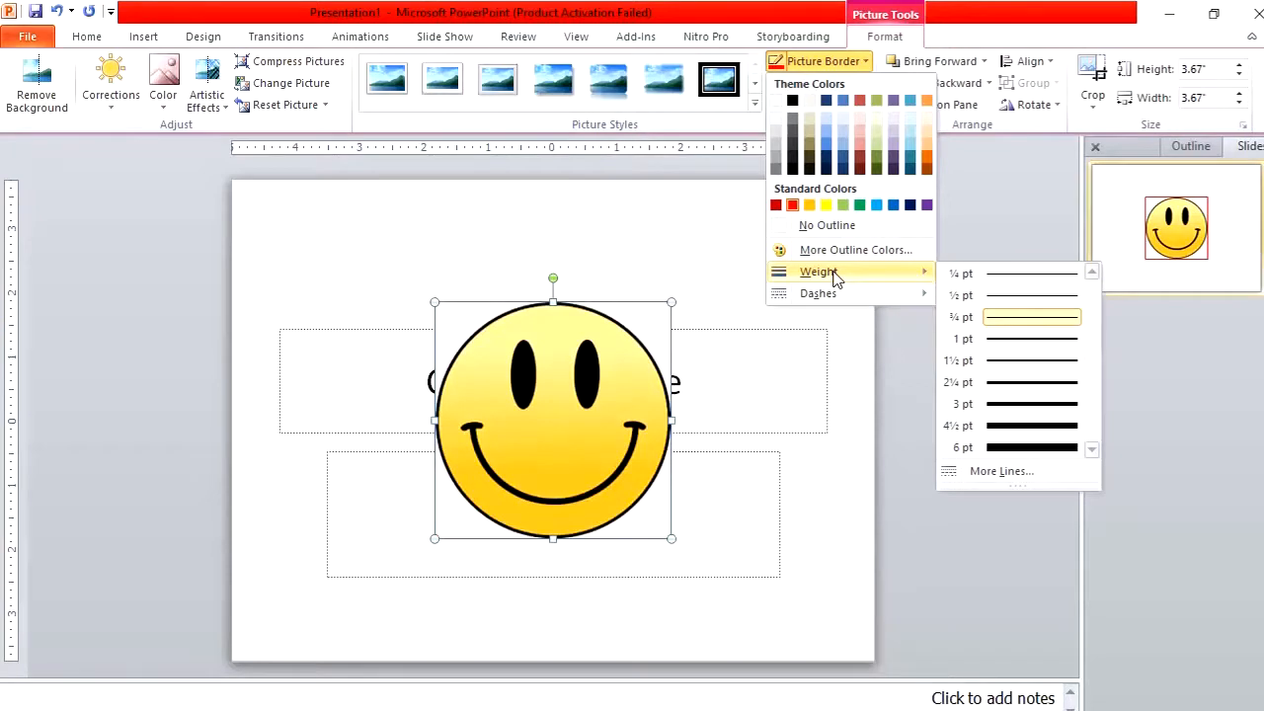
{"action": "left_click", "coordinate": [1009, 427]}
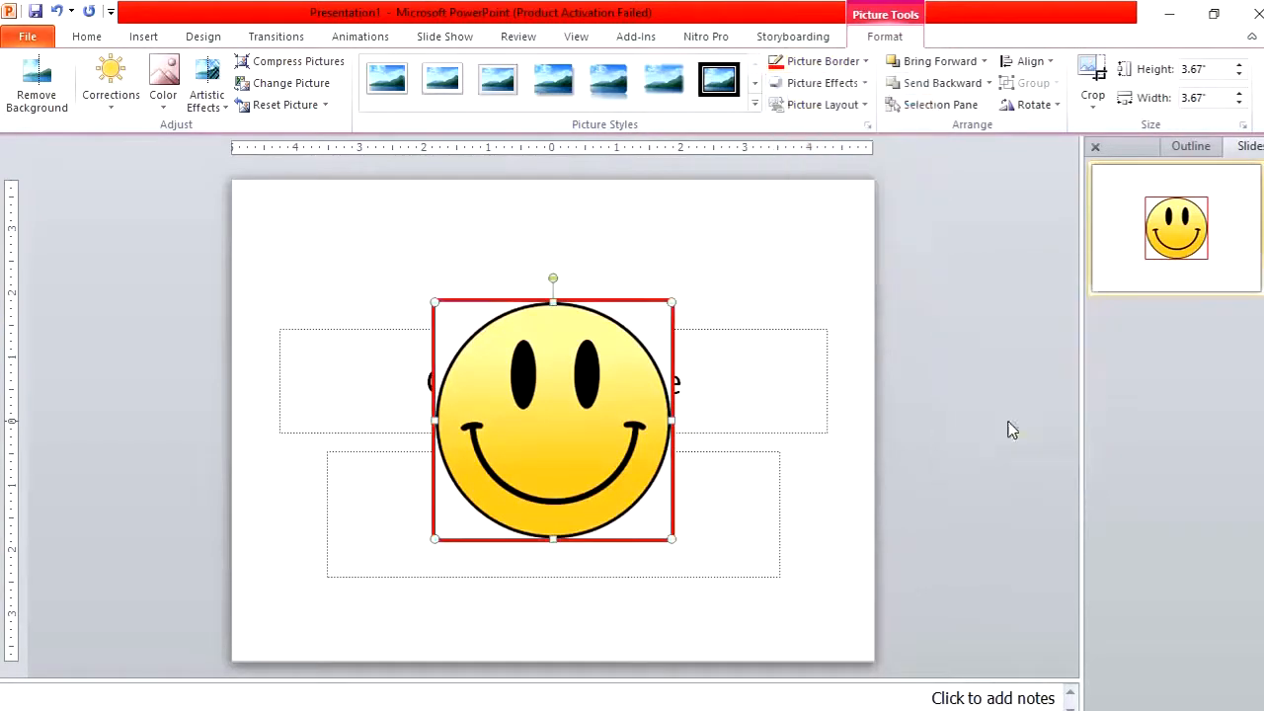
Change the picture's border to a long-dash line style
{"action": "left_click", "coordinate": [830, 65]}
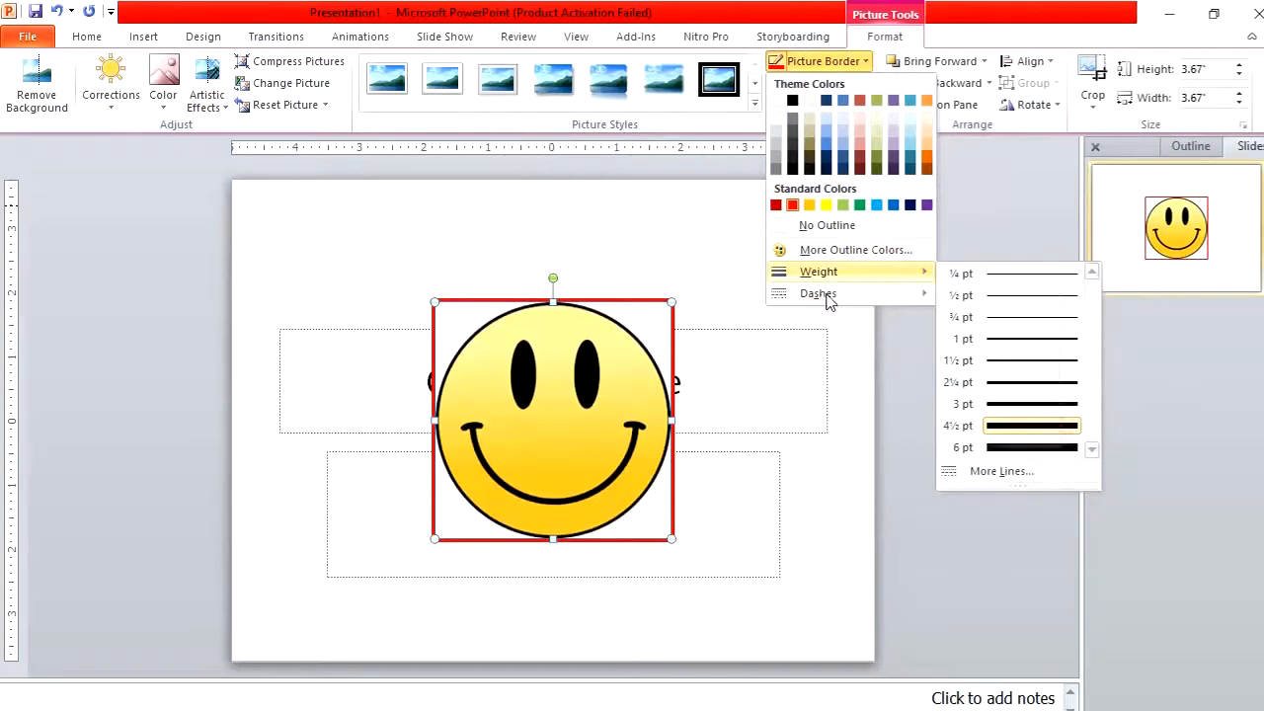
{"action": "mouse_move", "coordinate": [827, 300]}
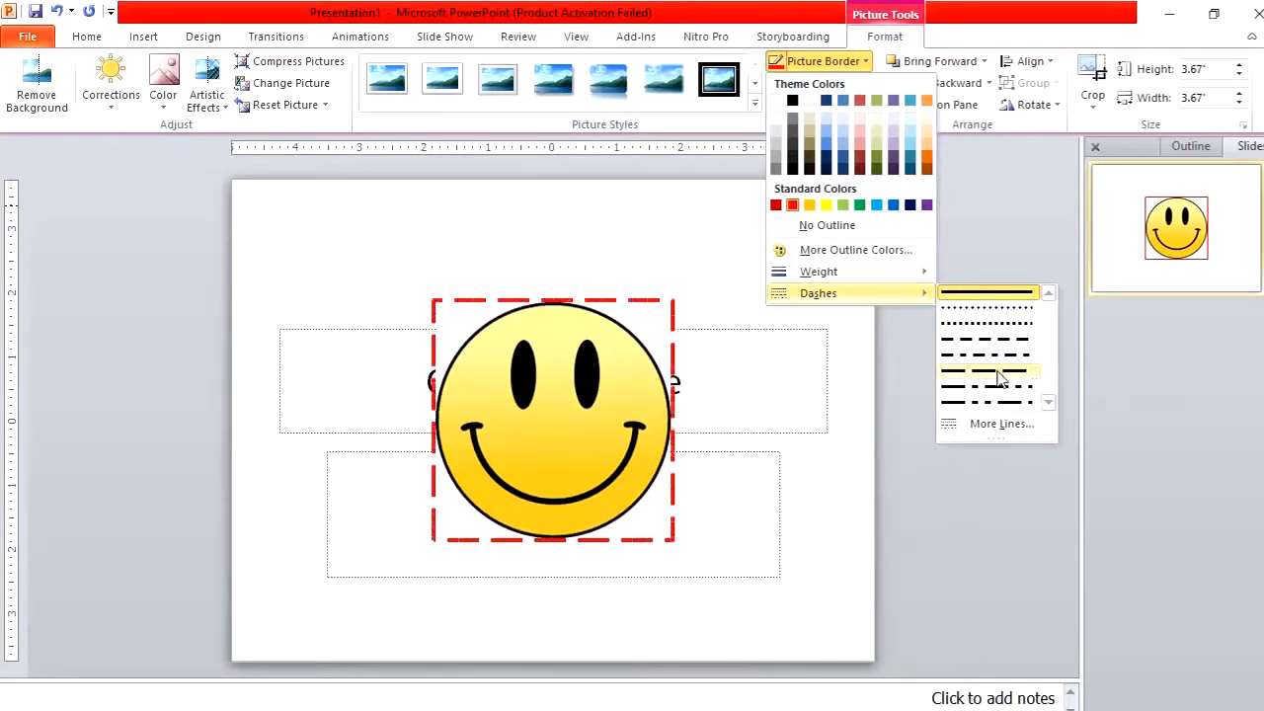
{"action": "left_click", "coordinate": [1000, 372]}
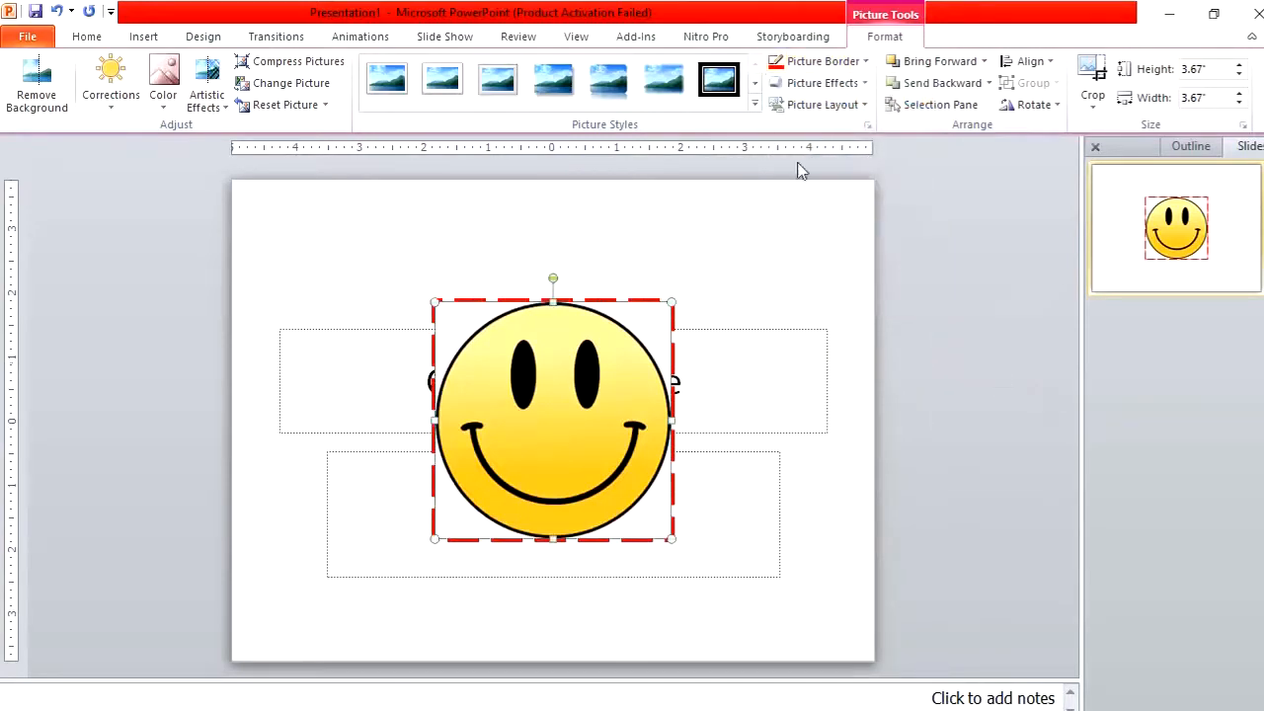
Apply a tilted white-frame picture style with a shadow to the picture
{"action": "left_click", "coordinate": [756, 106]}
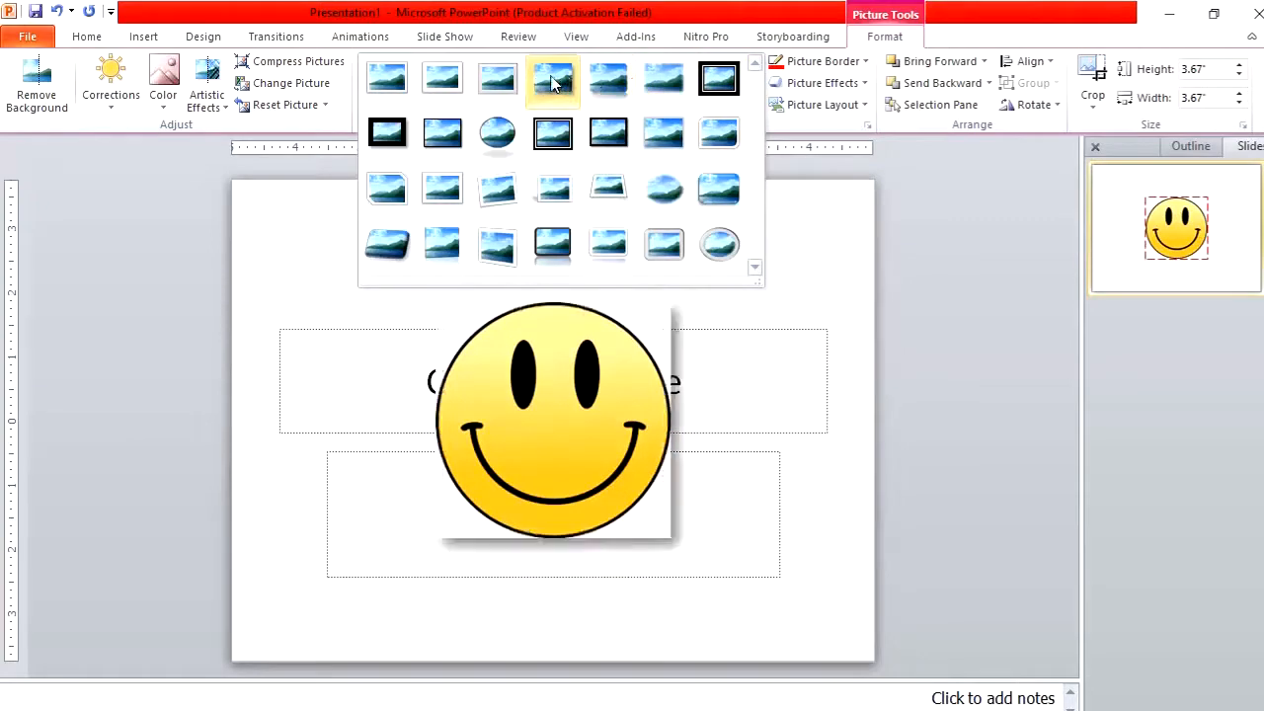
{"action": "left_click", "coordinate": [499, 193]}
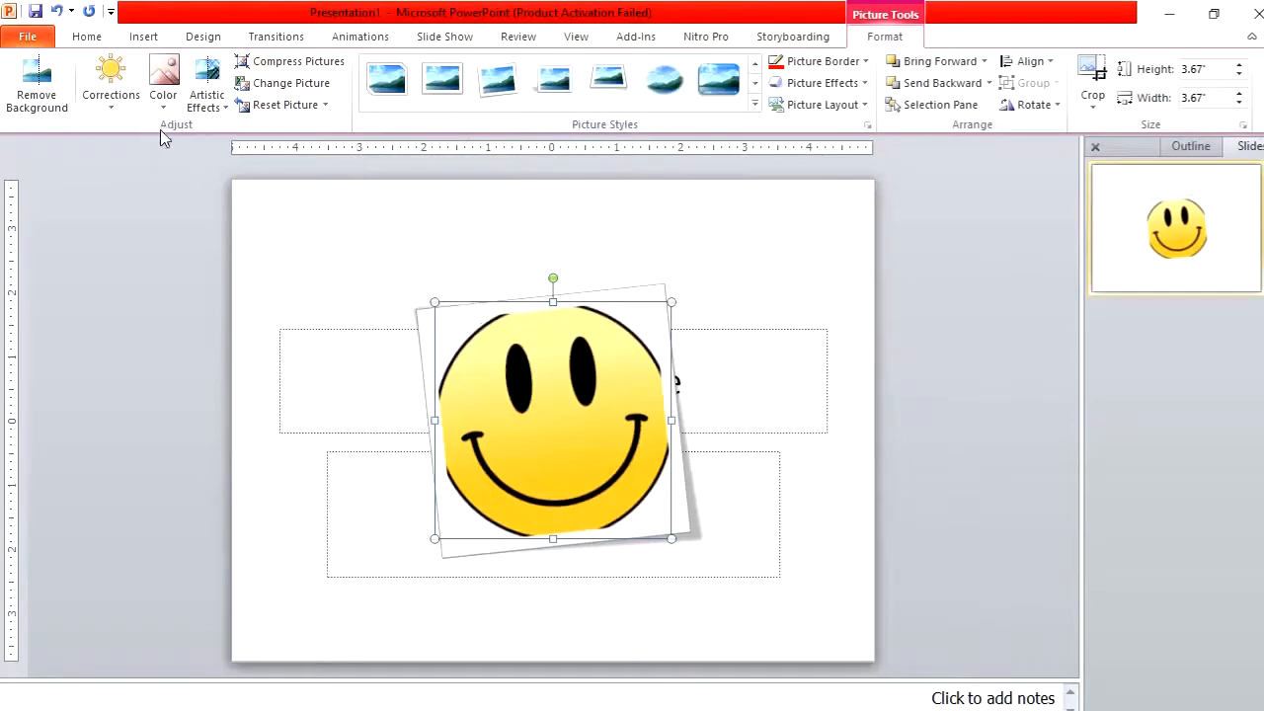
Apply the Brightness +20% Contrast +20% correction to the picture
{"action": "left_click", "coordinate": [112, 111]}
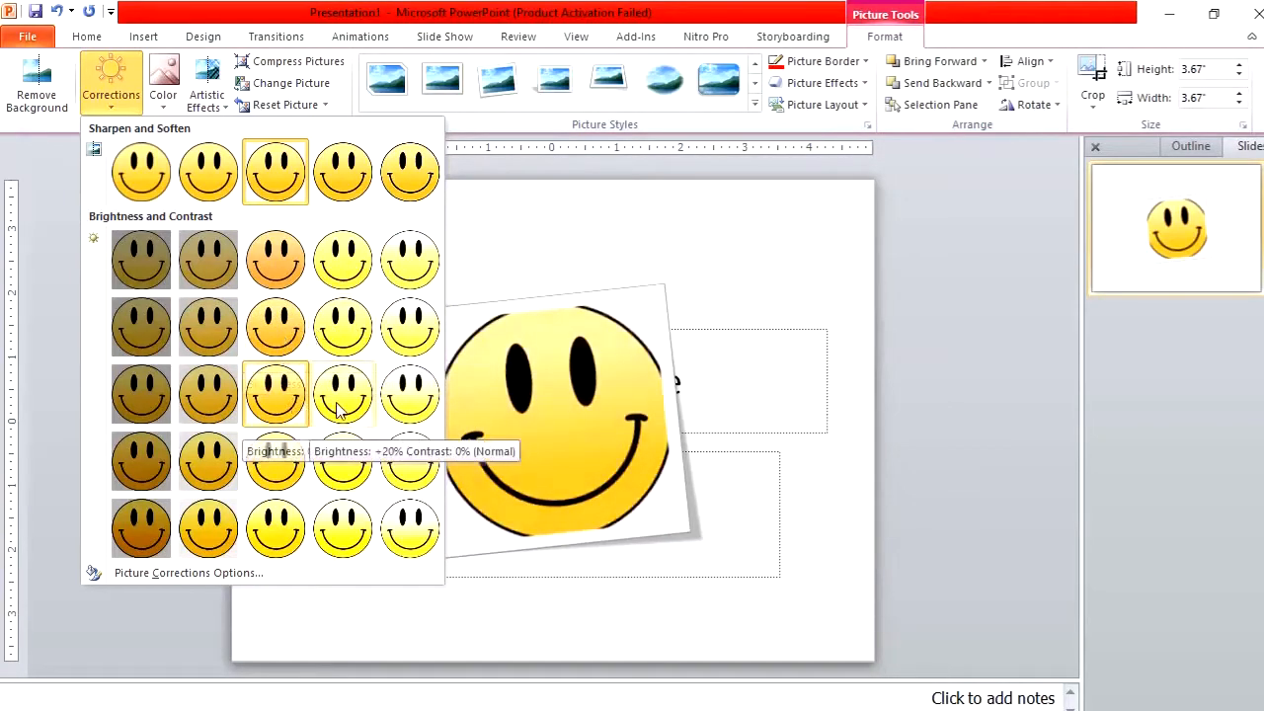
{"action": "left_click", "coordinate": [342, 459]}
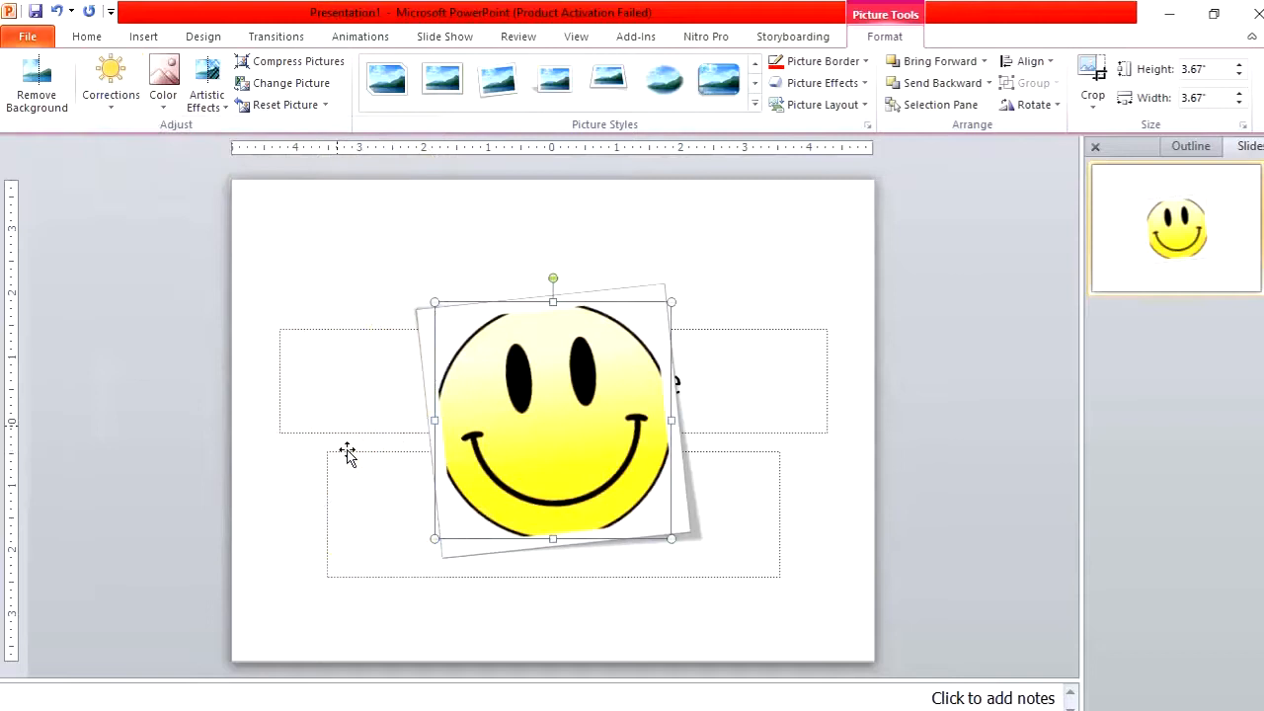
Apply a cooler color tone and recolor the picture Purple, Accent color 4 Dark
{"action": "left_click", "coordinate": [170, 105]}
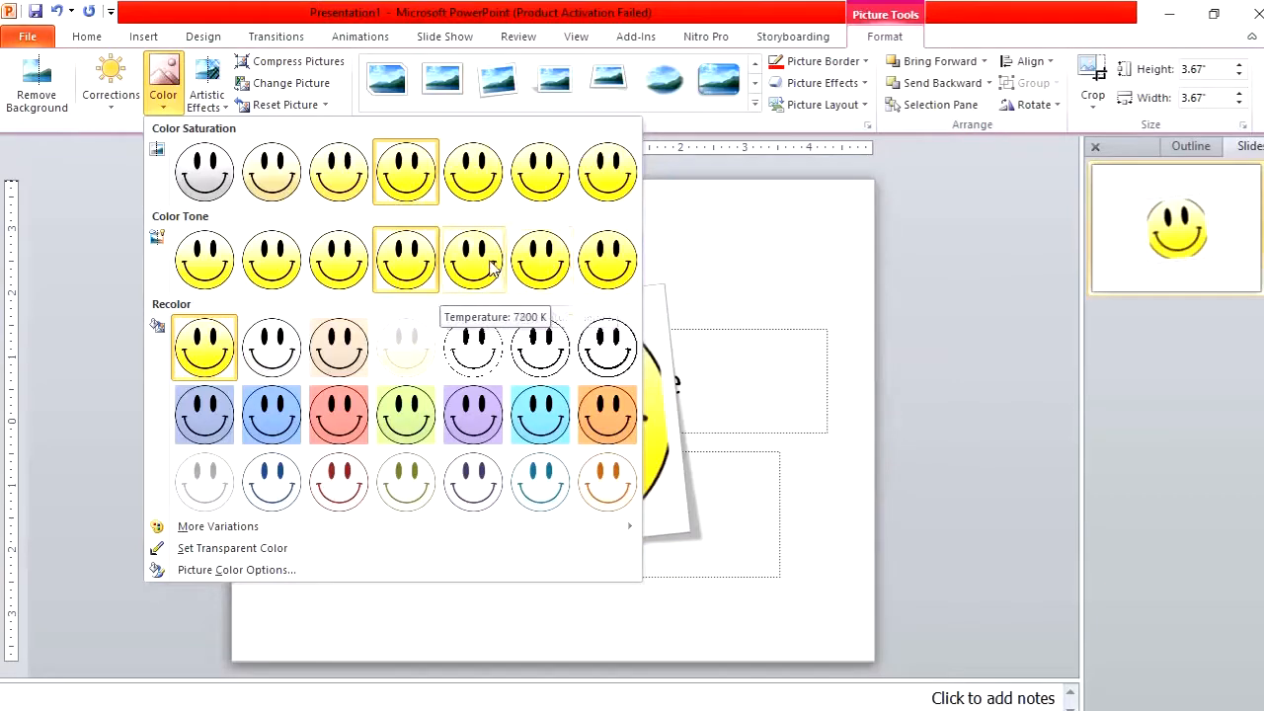
{"action": "left_click", "coordinate": [281, 285]}
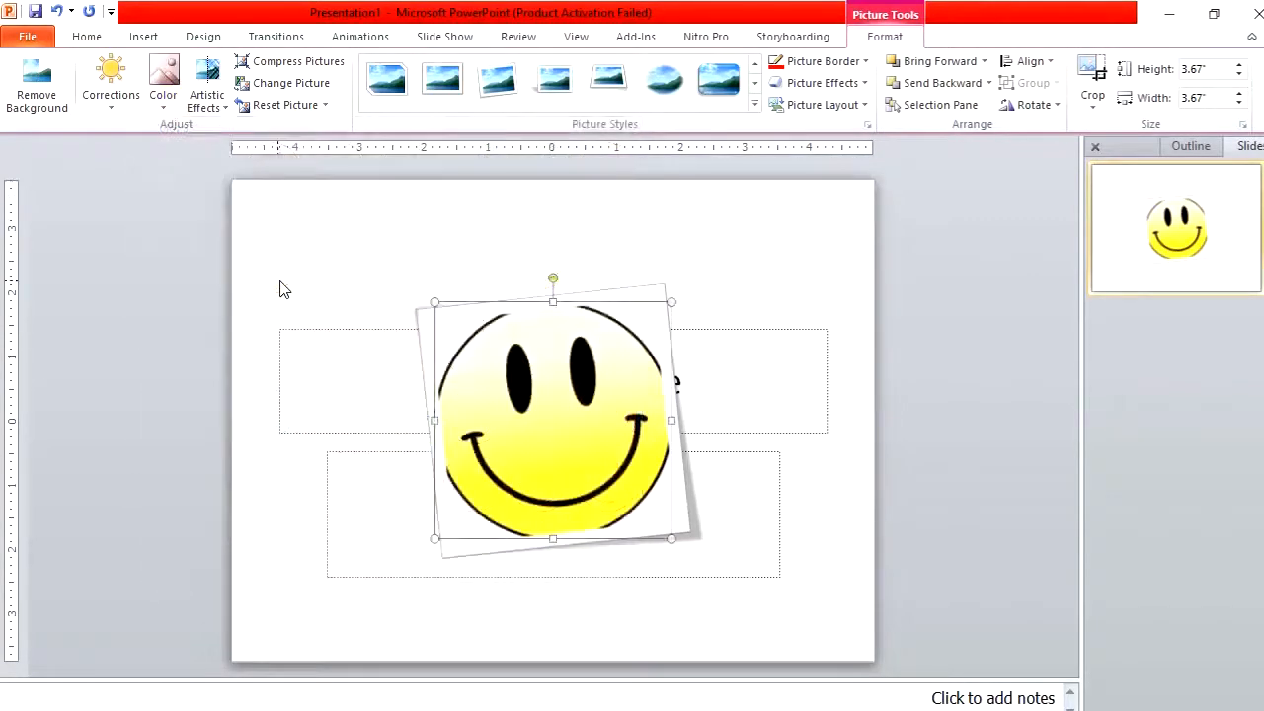
{"action": "left_click", "coordinate": [161, 104]}
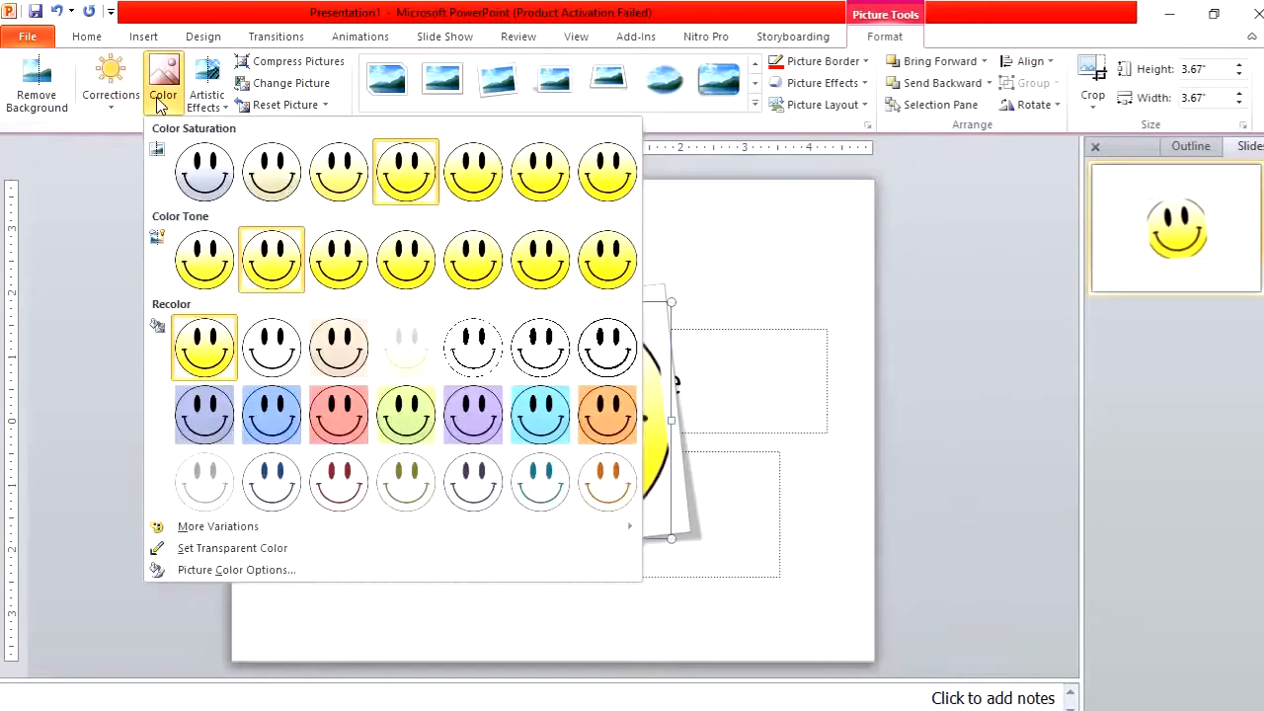
{"action": "left_click", "coordinate": [484, 423]}
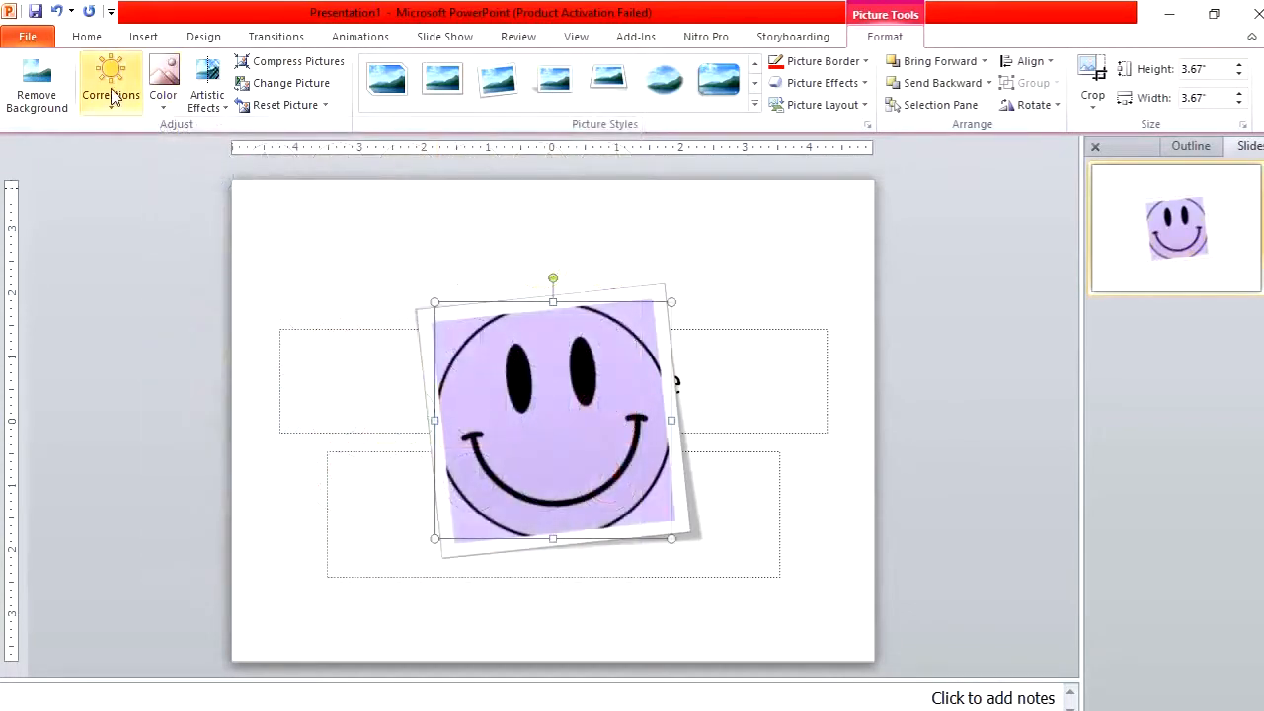
Apply the Light Screen artistic effect to the picture
{"action": "left_click", "coordinate": [208, 100]}
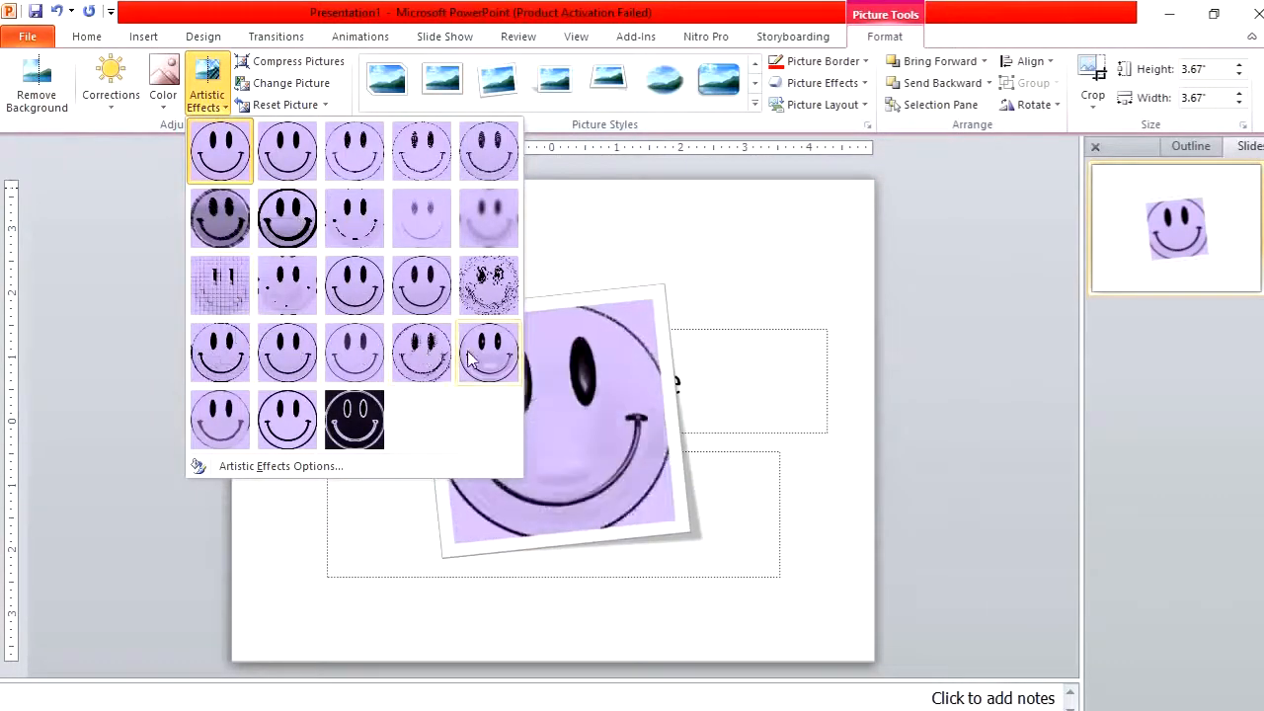
{"action": "left_click", "coordinate": [219, 292]}
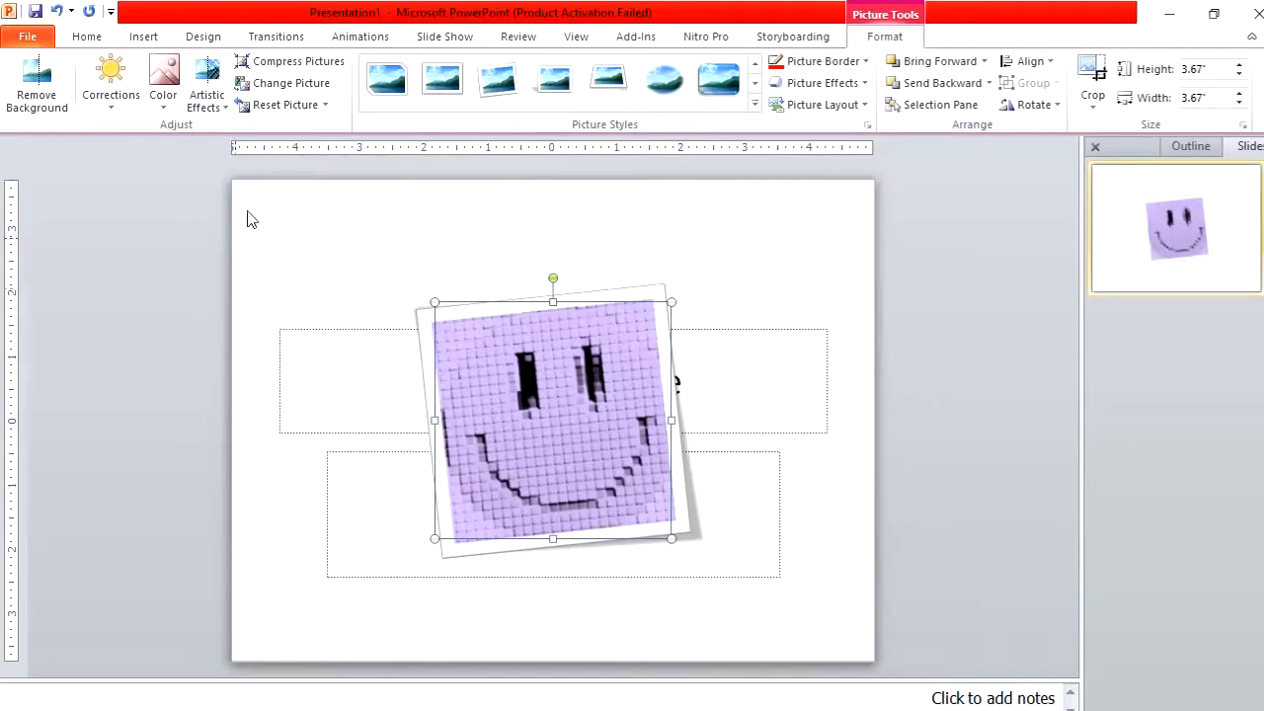
Reset the picture to remove all applied formatting
{"action": "left_click", "coordinate": [325, 104]}
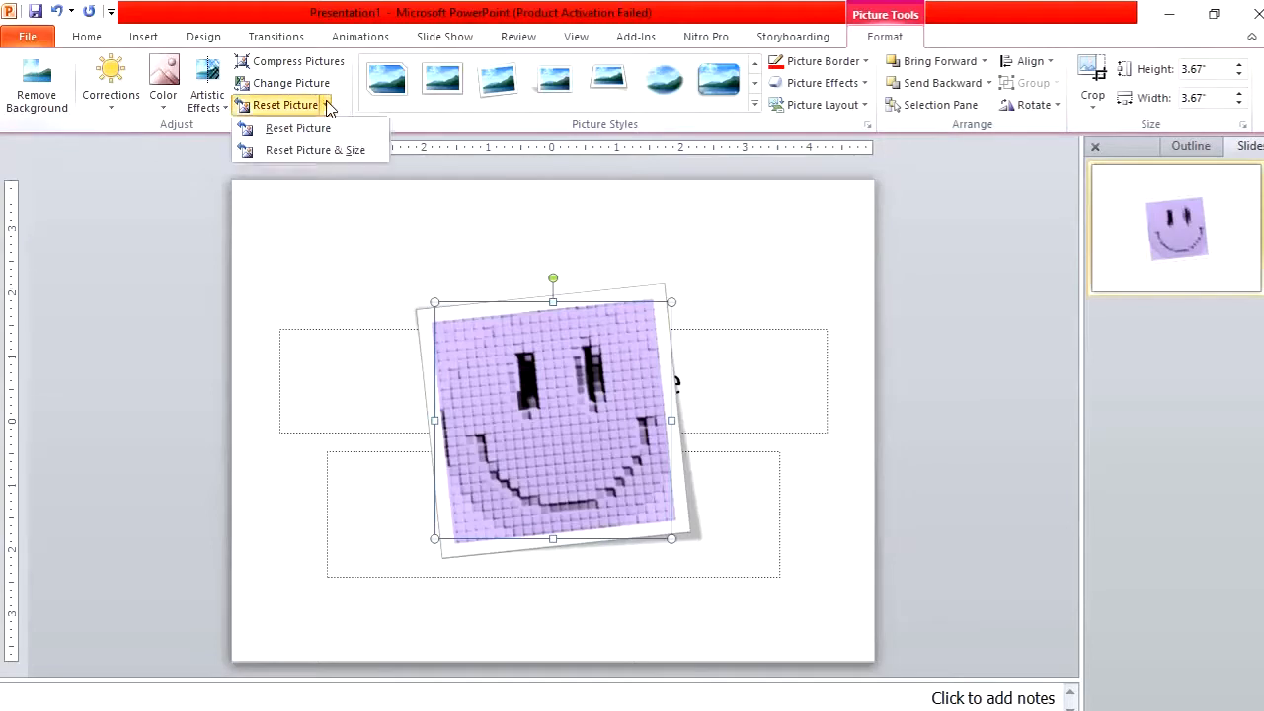
{"action": "left_click", "coordinate": [330, 127]}
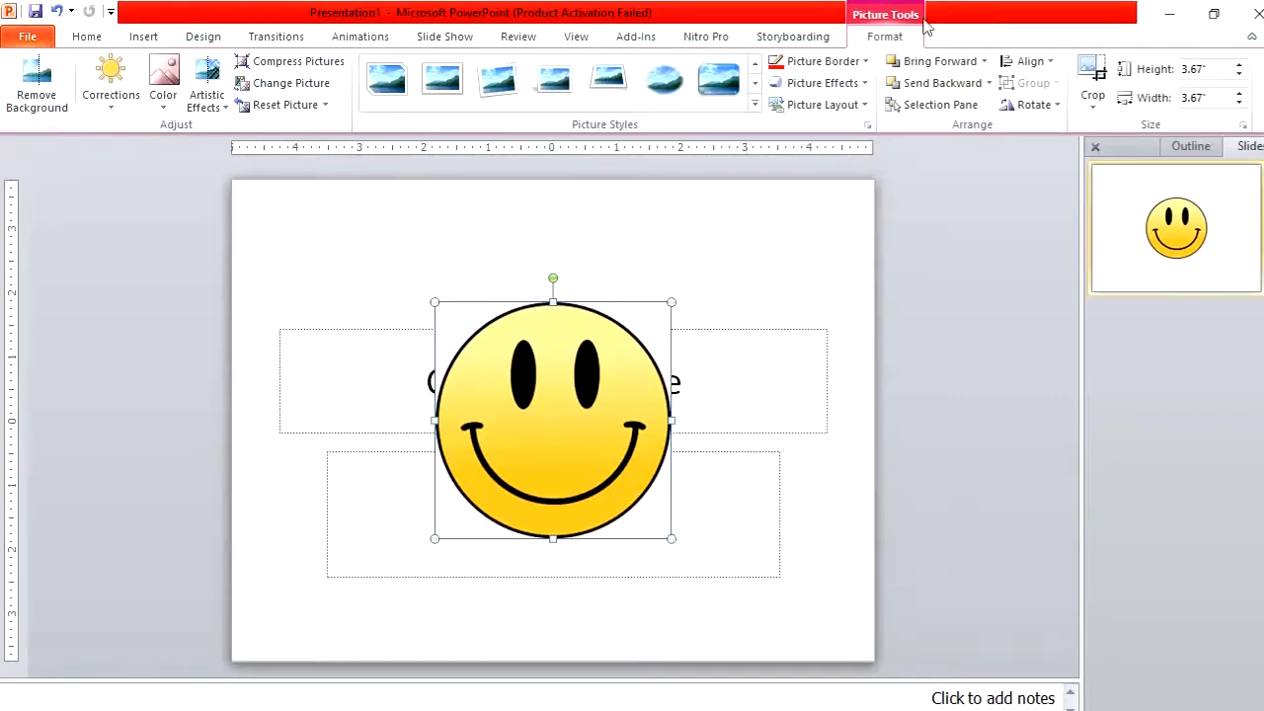
Crop the picture's right side in to about 3.33 inches wide
{"action": "left_click", "coordinate": [1094, 100]}
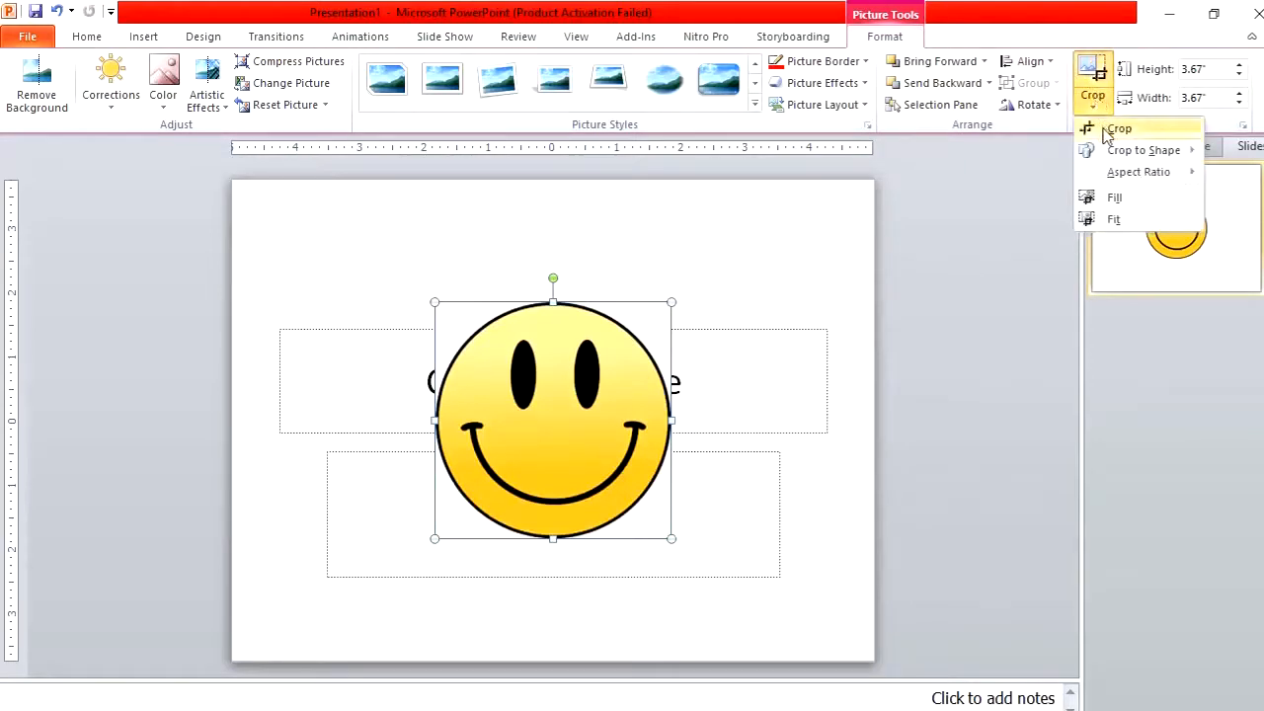
{"action": "left_click", "coordinate": [1116, 129]}
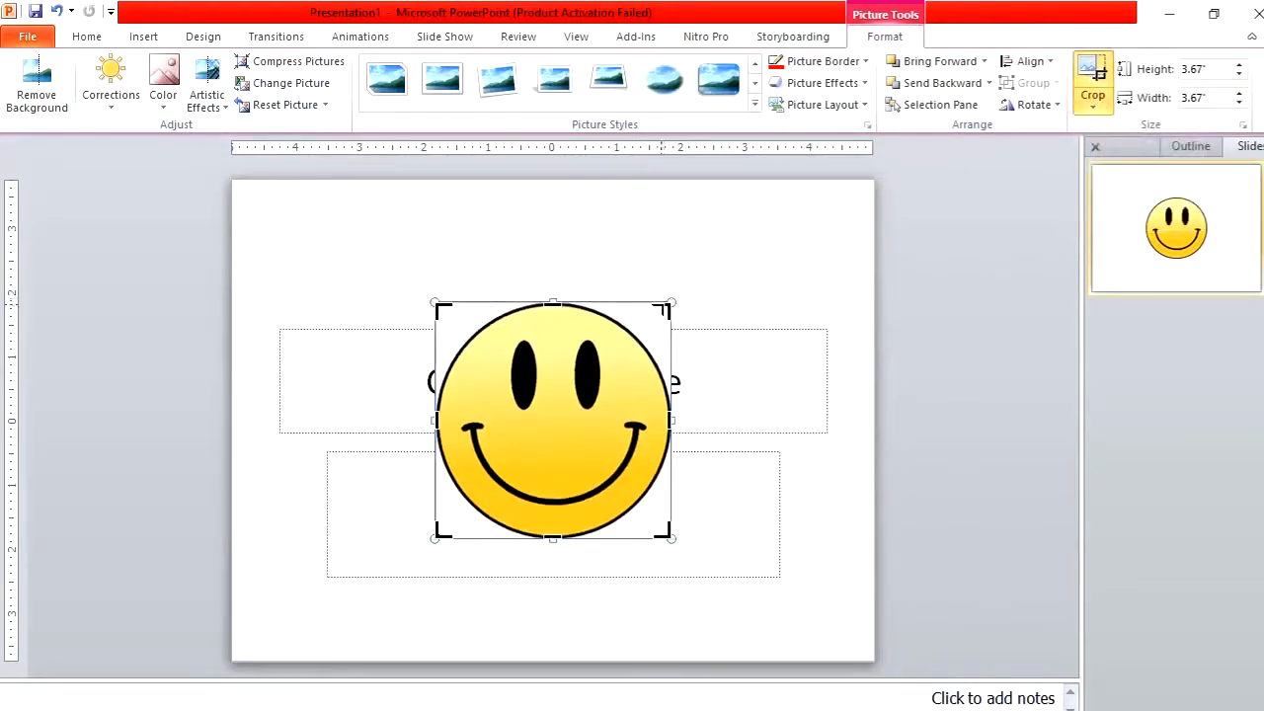
{"action": "mouse_move", "coordinate": [669, 302]}
{"action": "left_mouse_down"}
{"action": "mouse_move", "coordinate": [625, 316]}
{"action": "mouse_move", "coordinate": [615, 297]}
{"action": "mouse_move", "coordinate": [635, 302]}
{"action": "mouse_move", "coordinate": [619, 303]}
{"action": "mouse_move", "coordinate": [633, 314]}
{"action": "mouse_move", "coordinate": [647, 304]}
{"action": "left_mouse_up"}
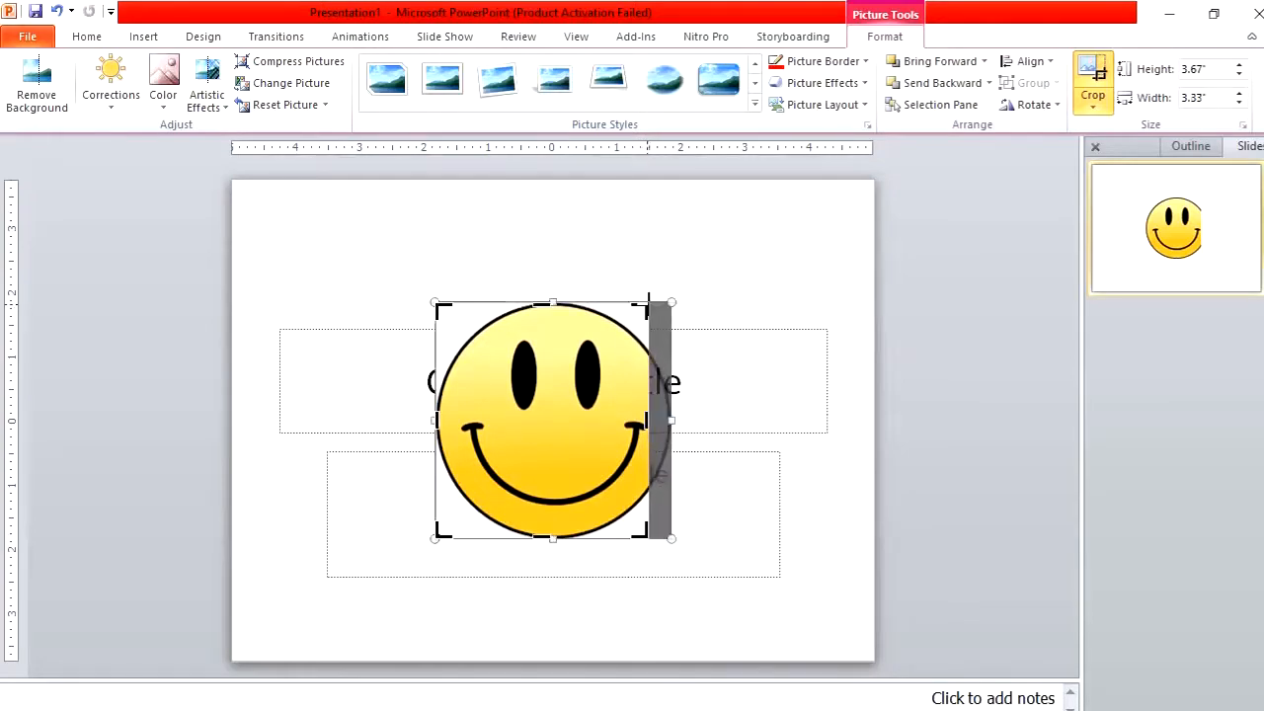
{"action": "left_click", "coordinate": [1089, 74]}
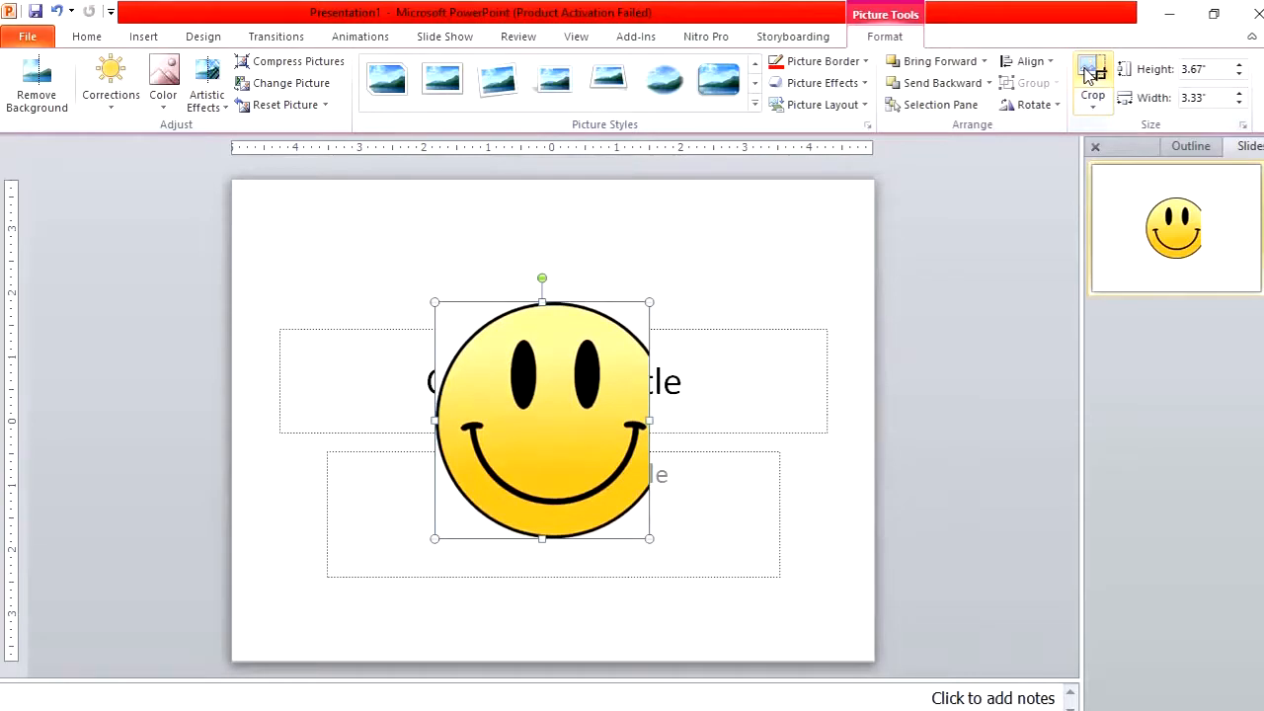
Undo the last crop and crop the picture to a heart shape with Crop to Shape
{"action": "key", "text": "ctrl+z"}
{"action": "left_click", "coordinate": [1089, 74]}
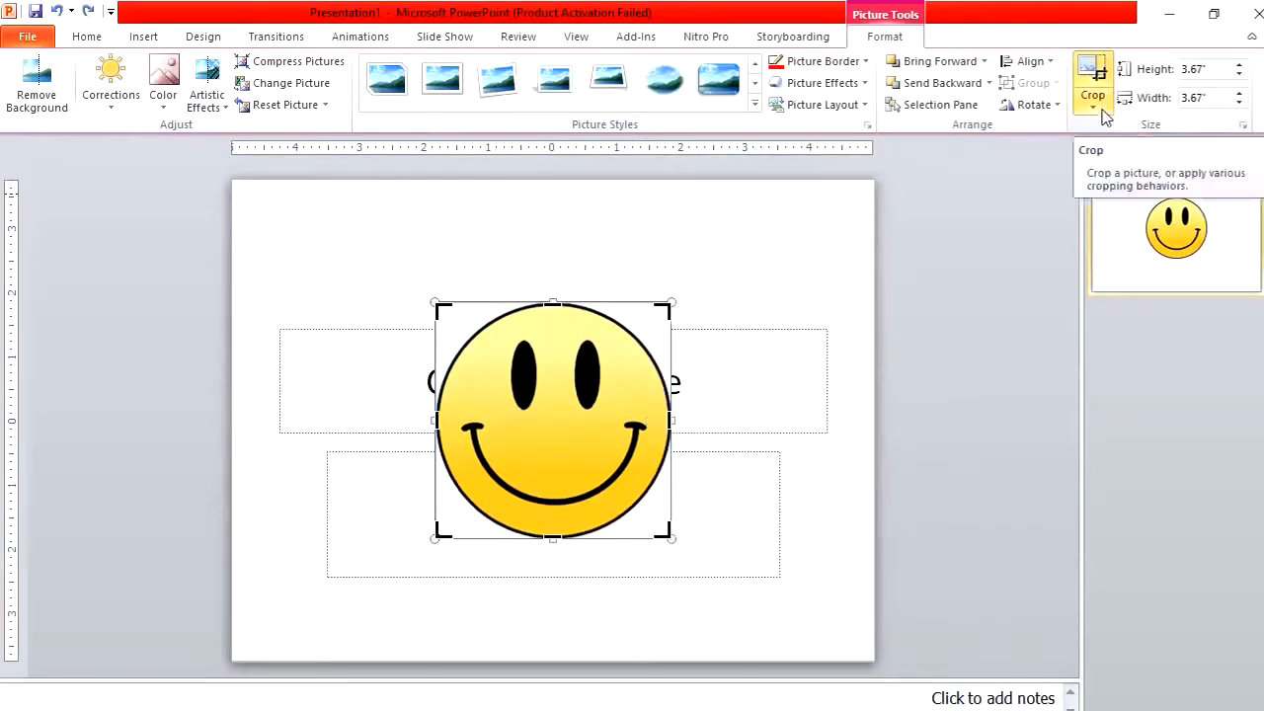
{"action": "left_click", "coordinate": [1103, 109]}
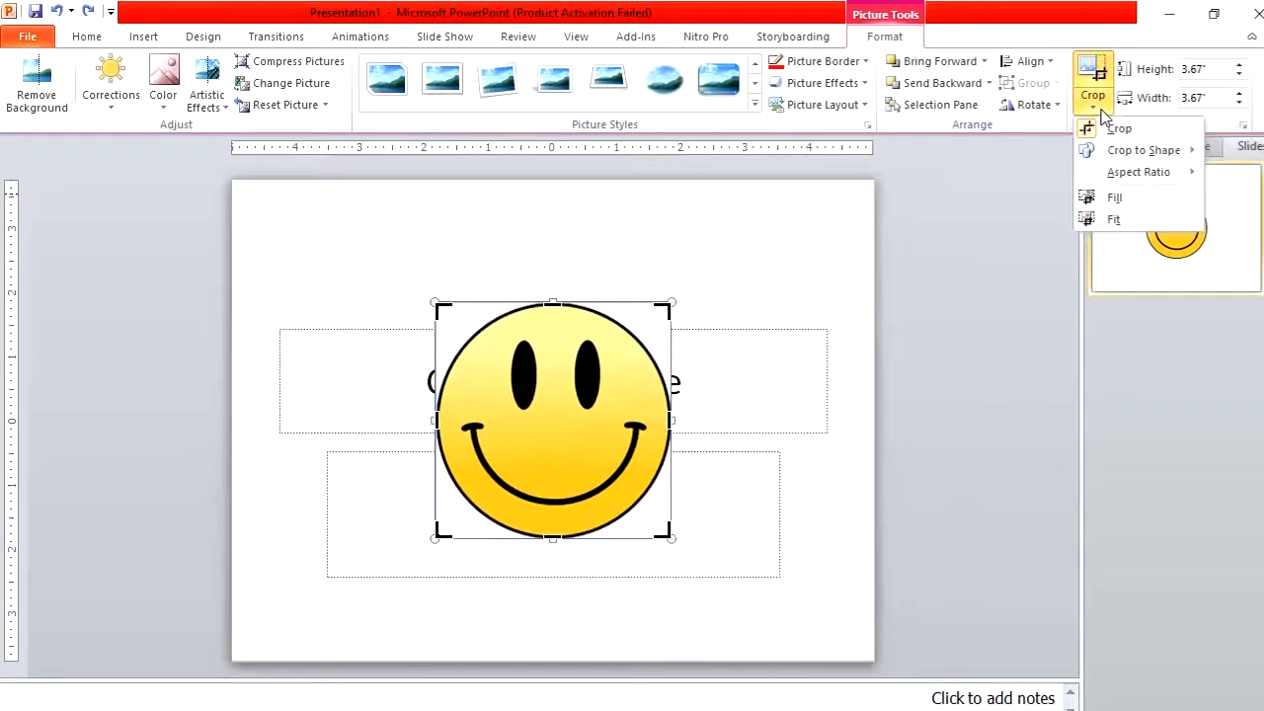
{"action": "mouse_move", "coordinate": [1107, 160]}
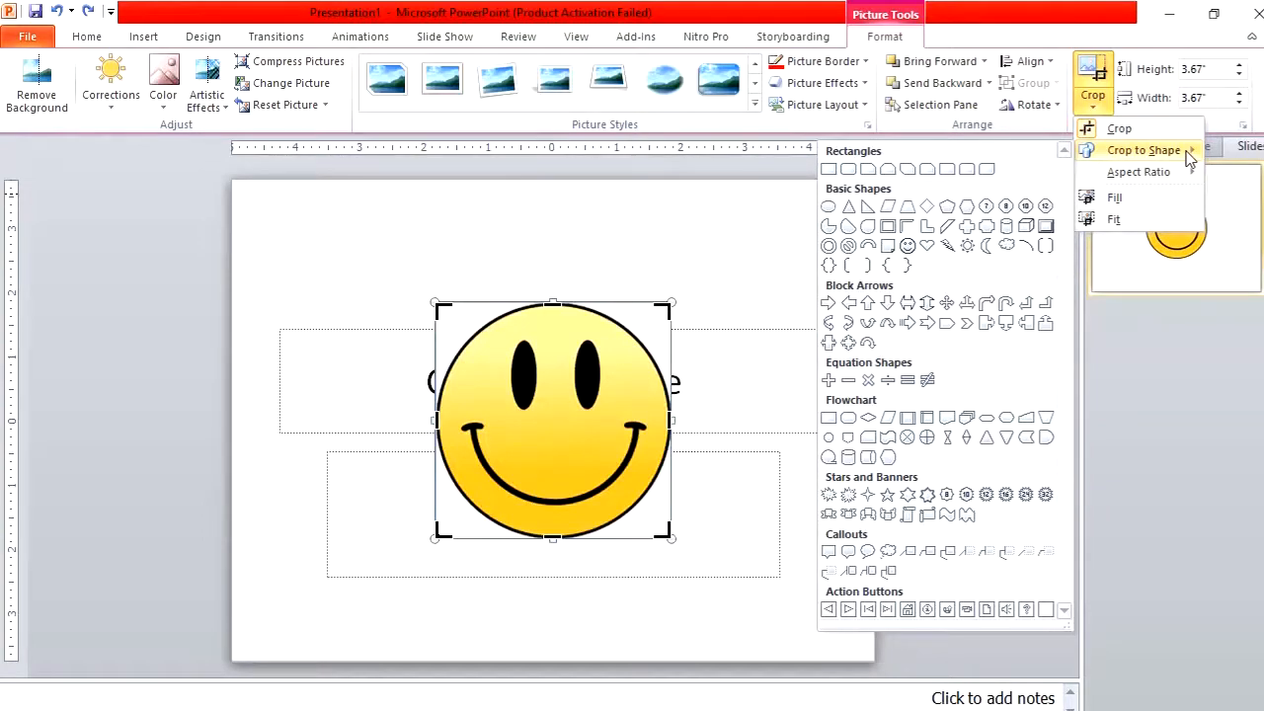
{"action": "left_click", "coordinate": [927, 247]}
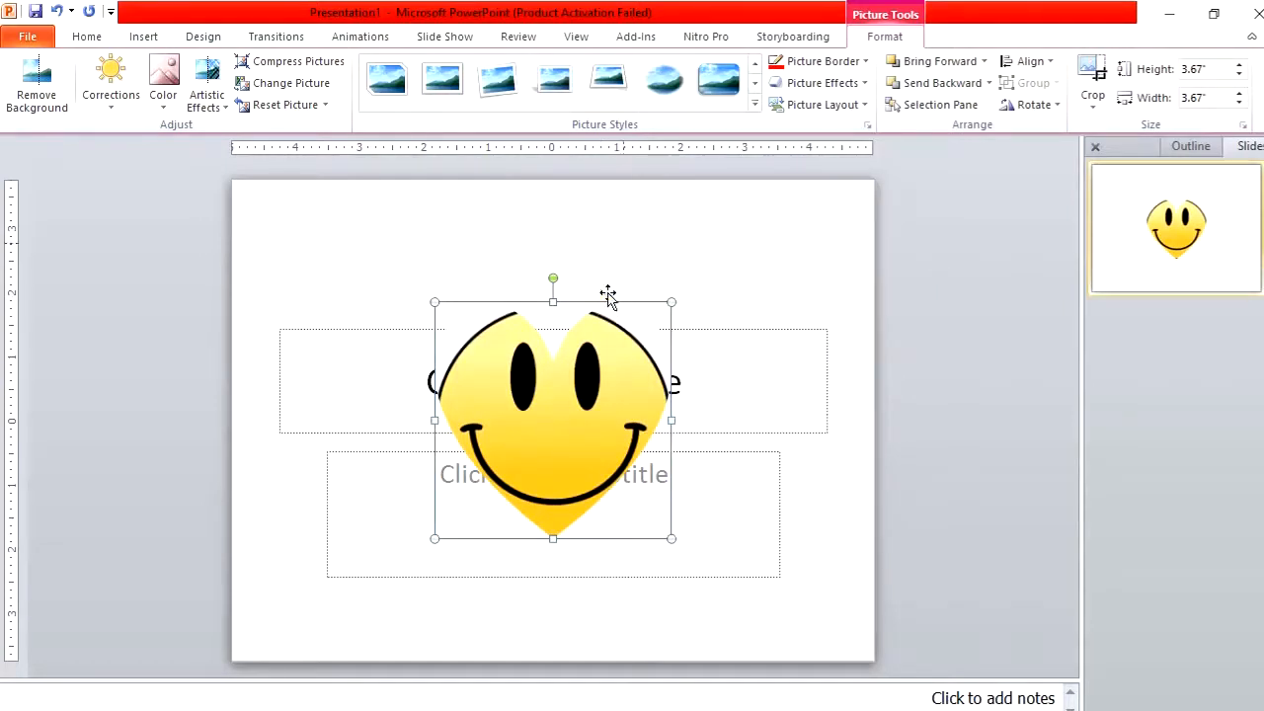
Give the heart picture a red border with a 4½ pt weight
{"action": "left_click", "coordinate": [854, 63]}
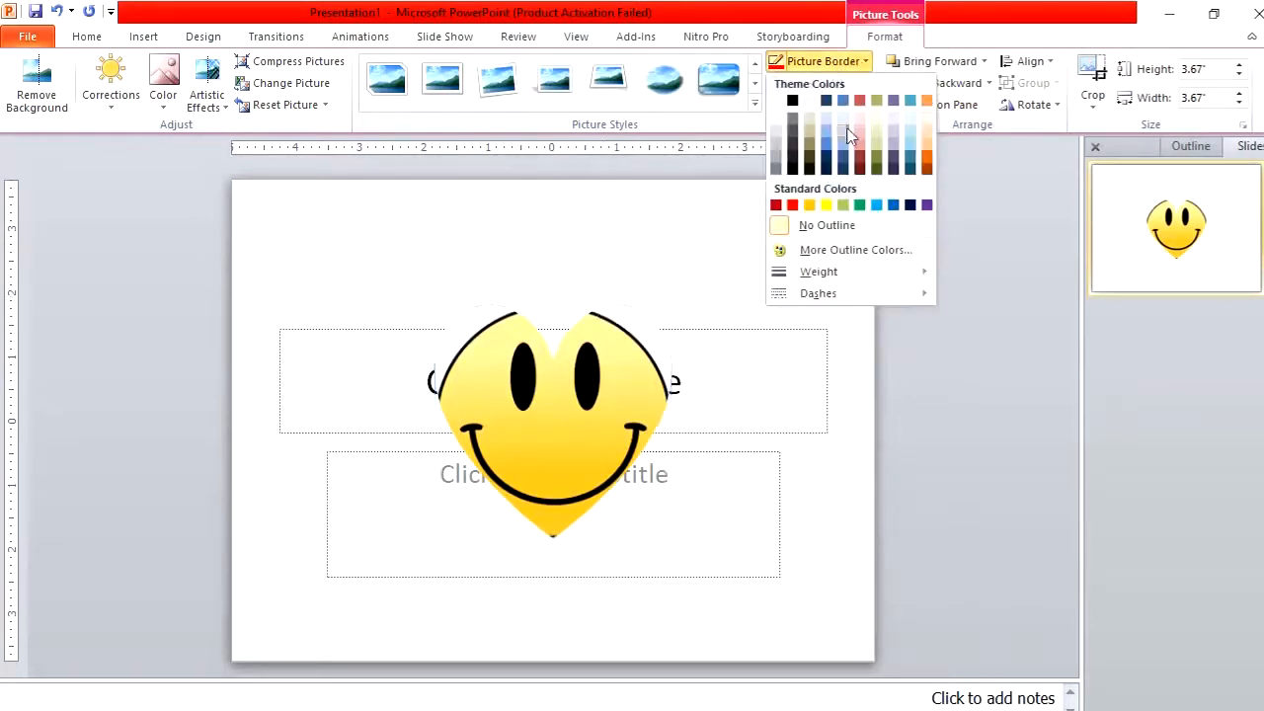
{"action": "left_click", "coordinate": [794, 206]}
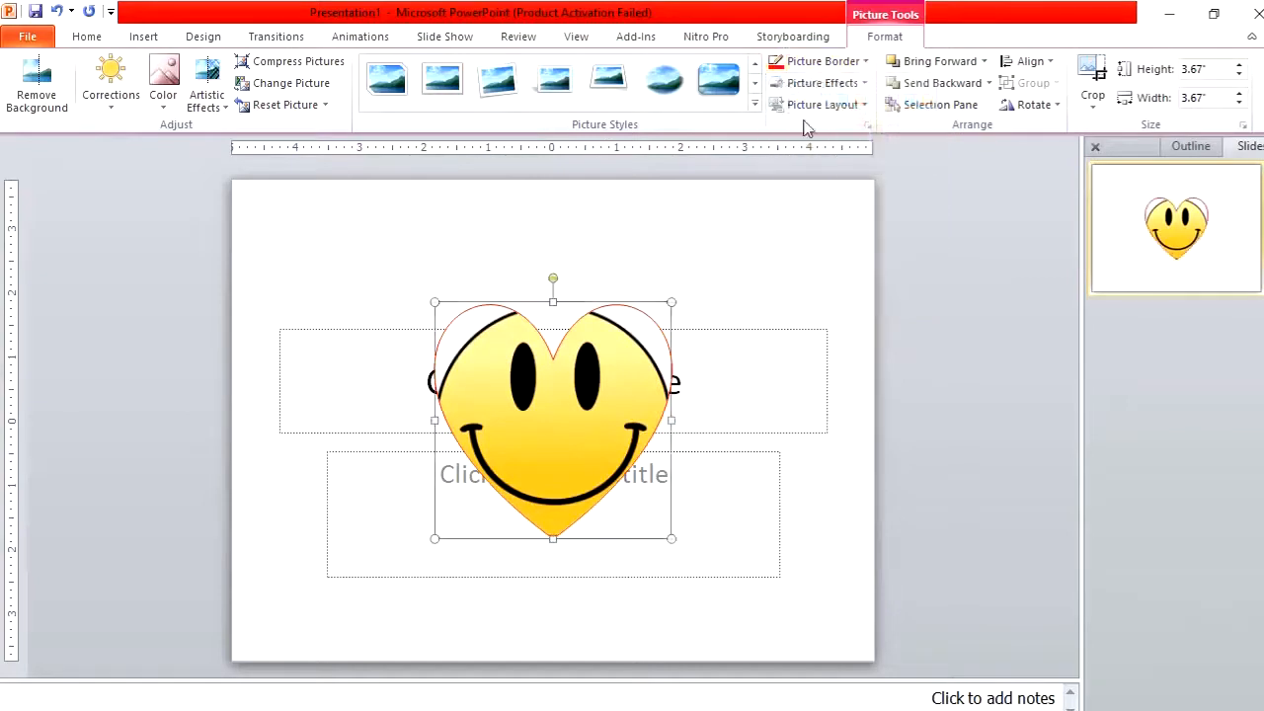
{"action": "left_click", "coordinate": [813, 62]}
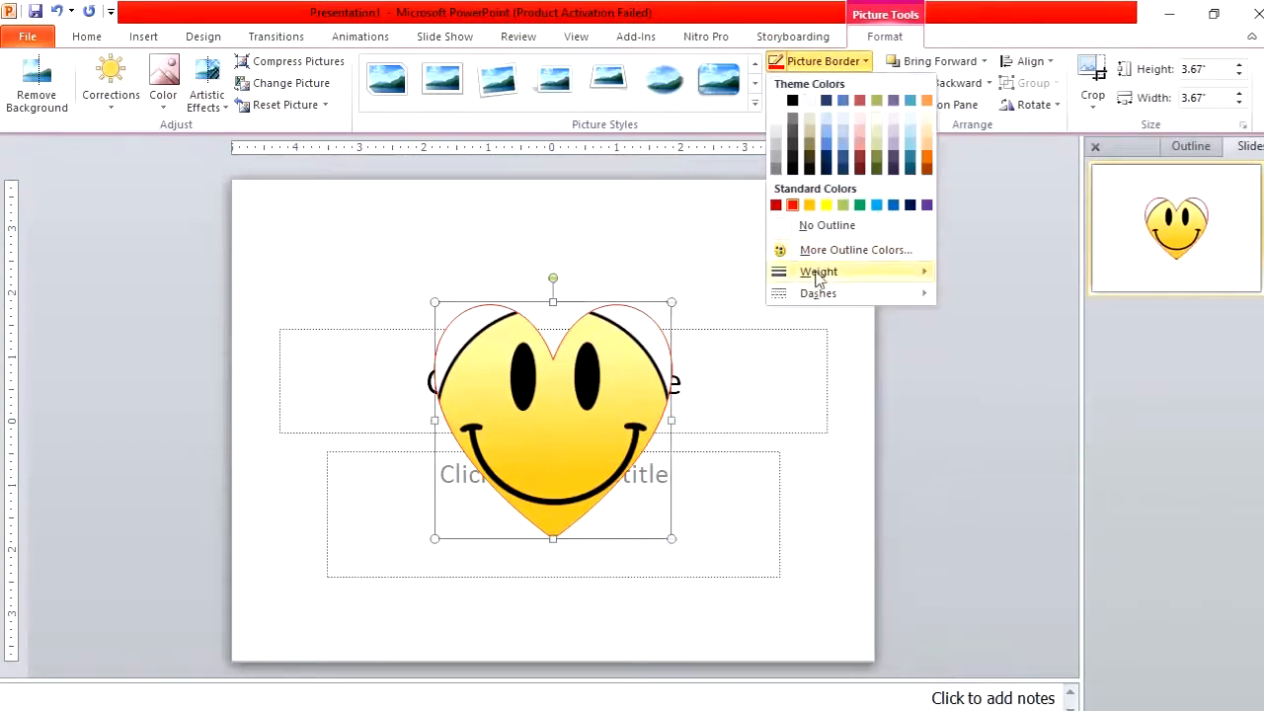
{"action": "mouse_move", "coordinate": [818, 270]}
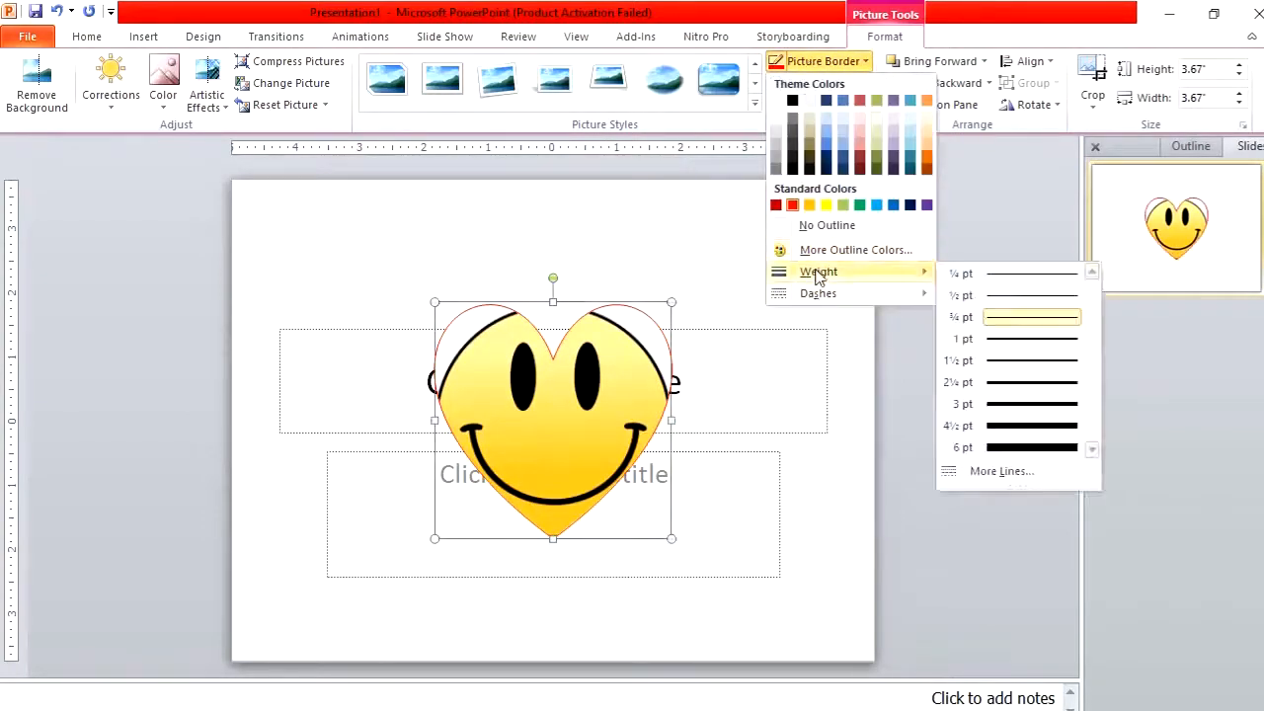
{"action": "left_click", "coordinate": [992, 438]}
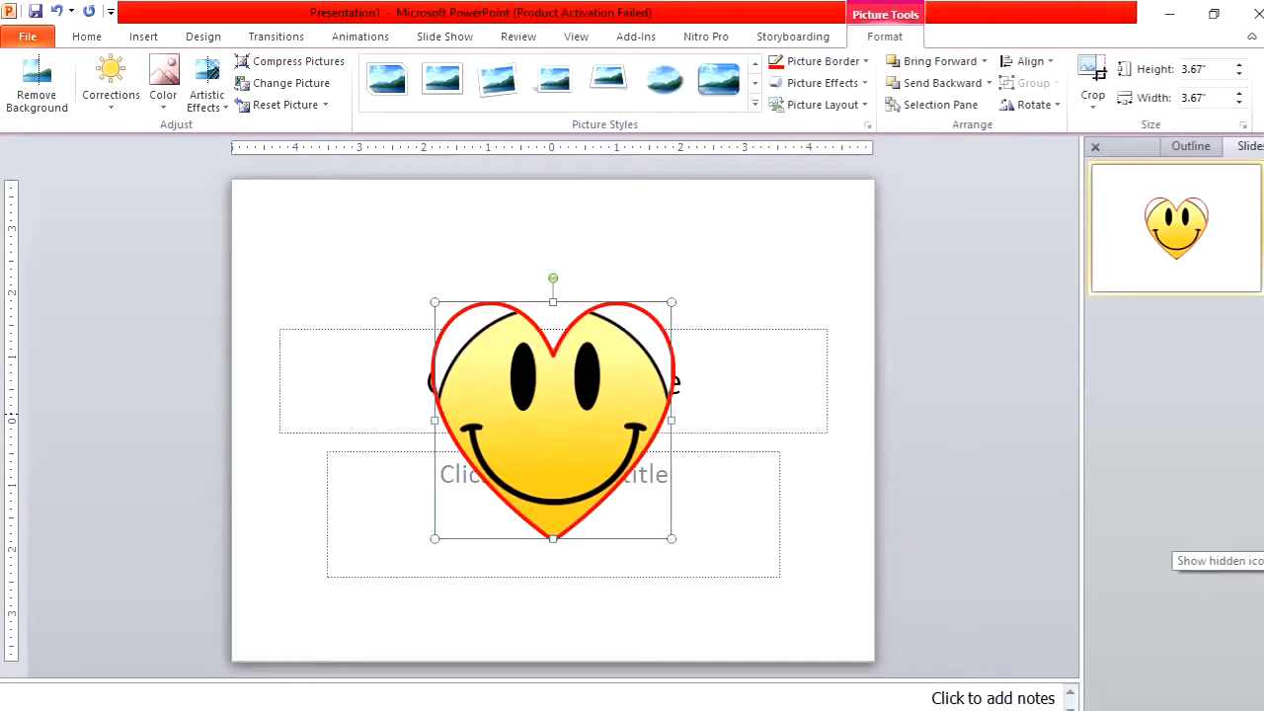
Switch to the computer homework.pptm presentation
{"action": "left_click", "coordinate": [1224, 710]}
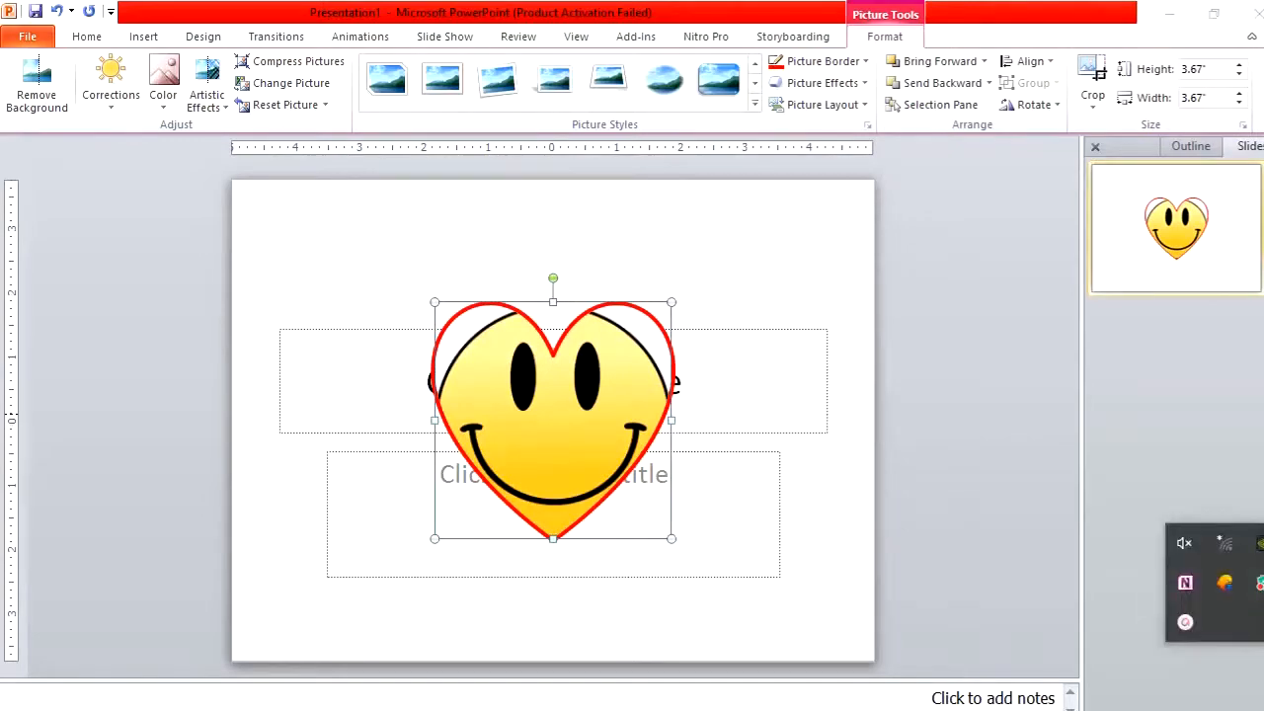
{"action": "left_click", "coordinate": [1191, 626]}
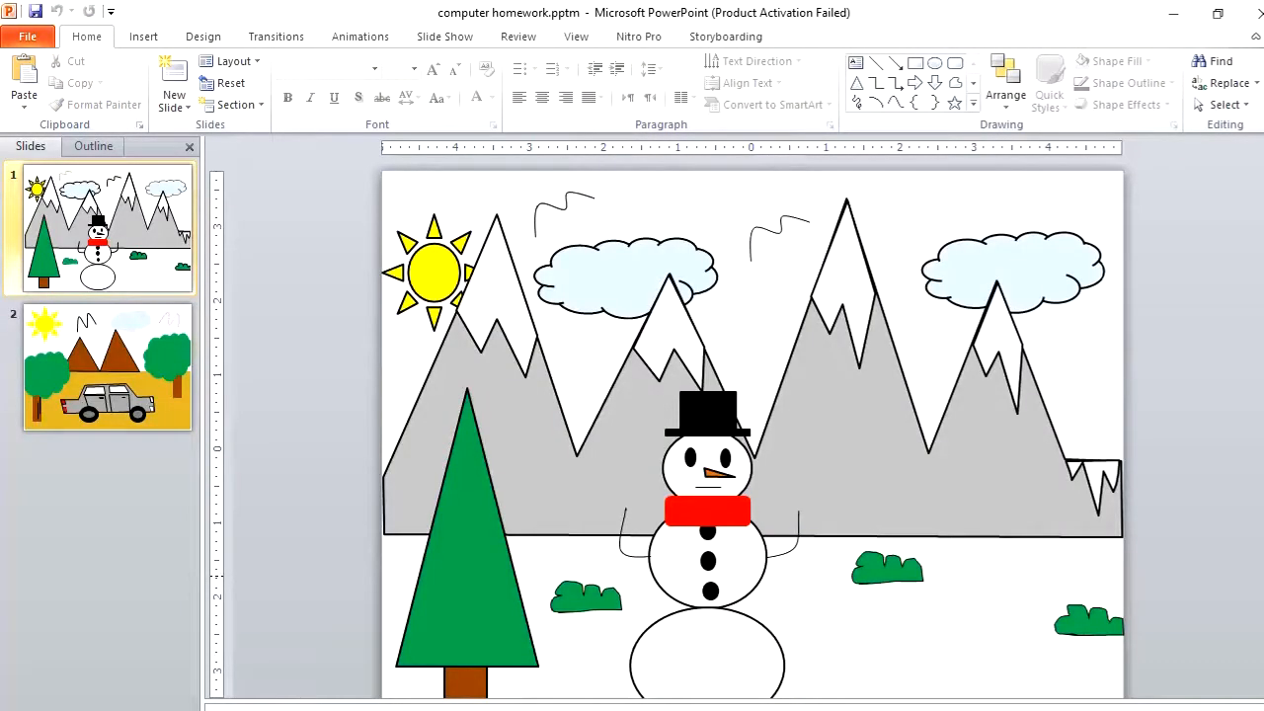
{"action": "left_click_drag", "start_coordinate": [1263, 280], "coordinate": [1263, 289]}
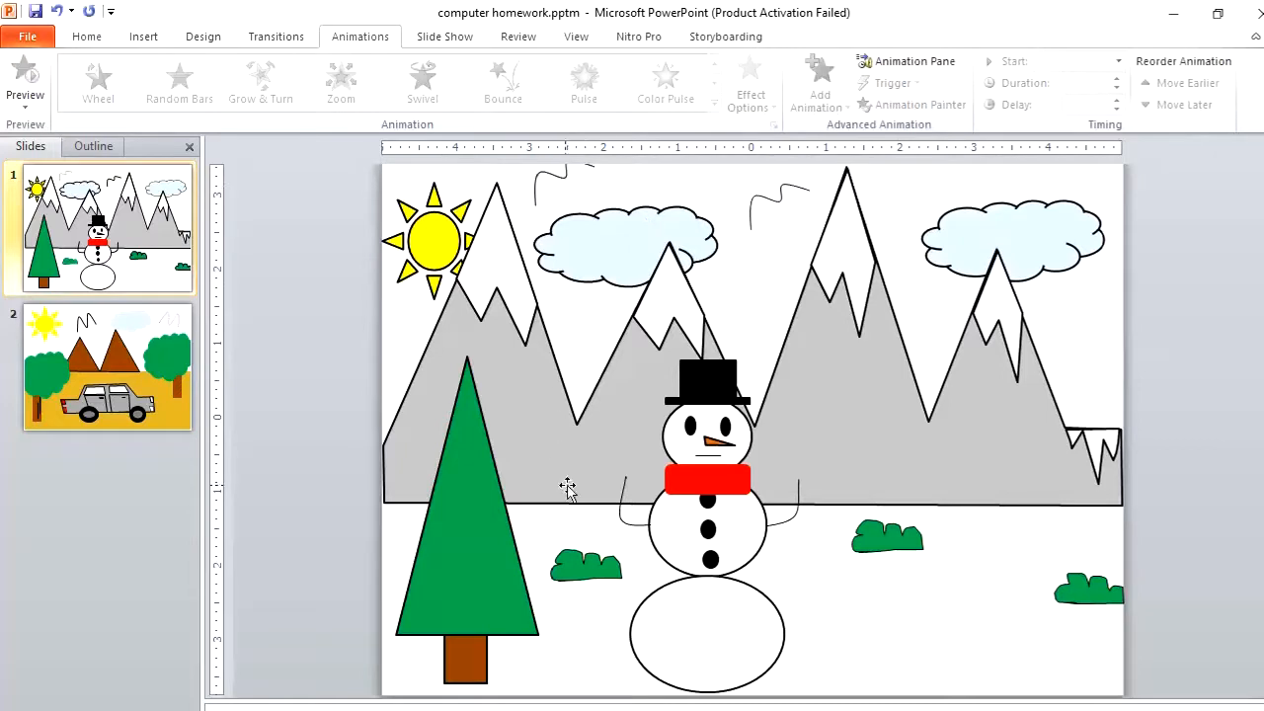
Apply the Grow & Turn entrance animation to the snowman group on slide 1
{"action": "left_click", "coordinate": [736, 420]}
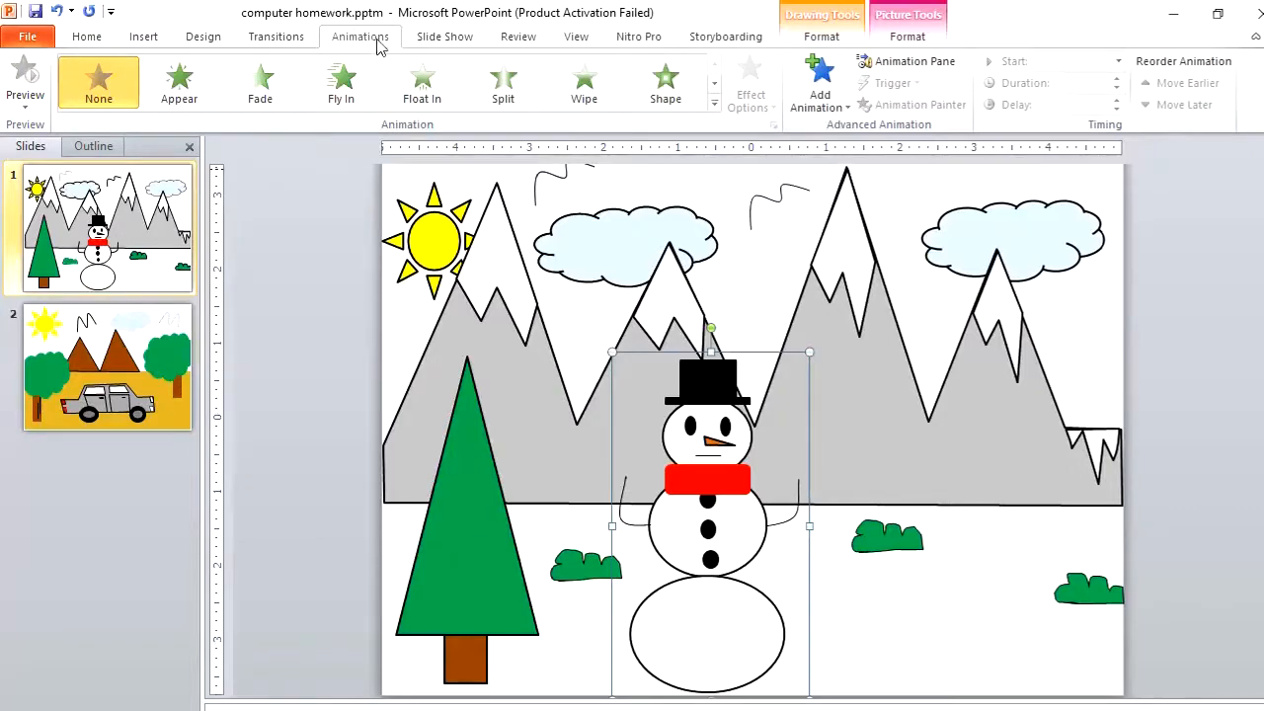
{"action": "left_click", "coordinate": [713, 104]}
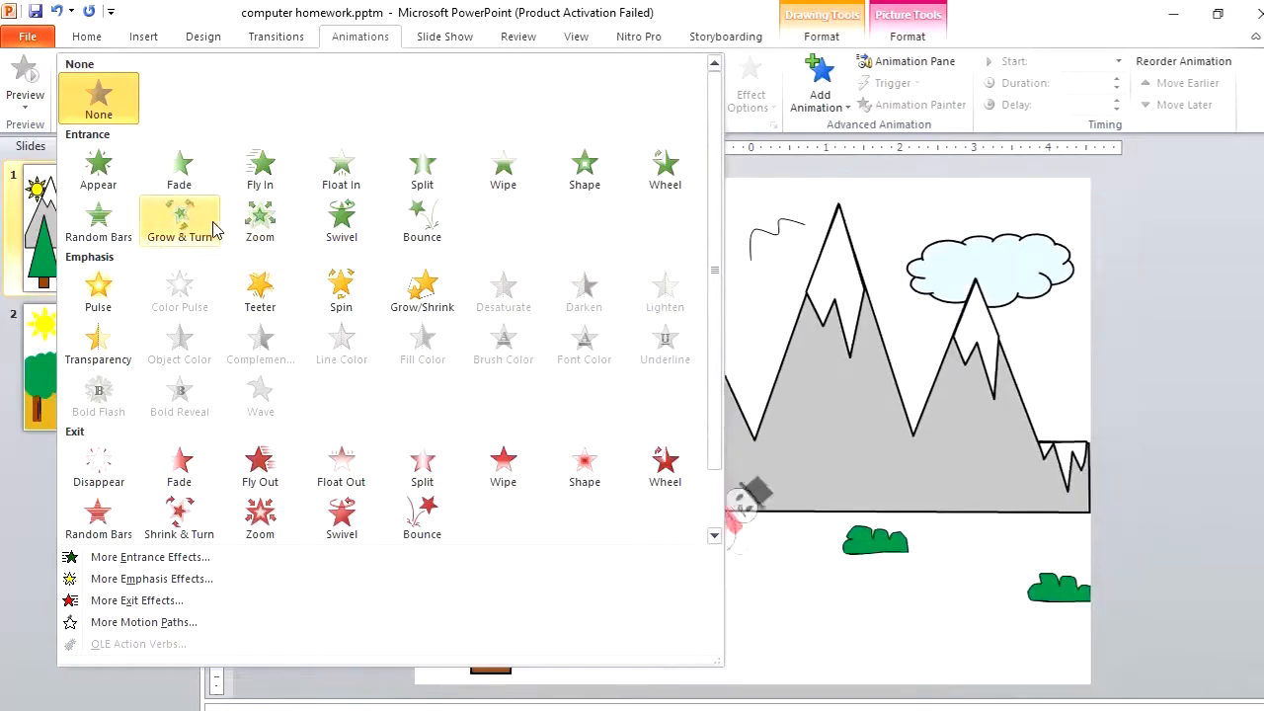
{"action": "left_click", "coordinate": [181, 221]}
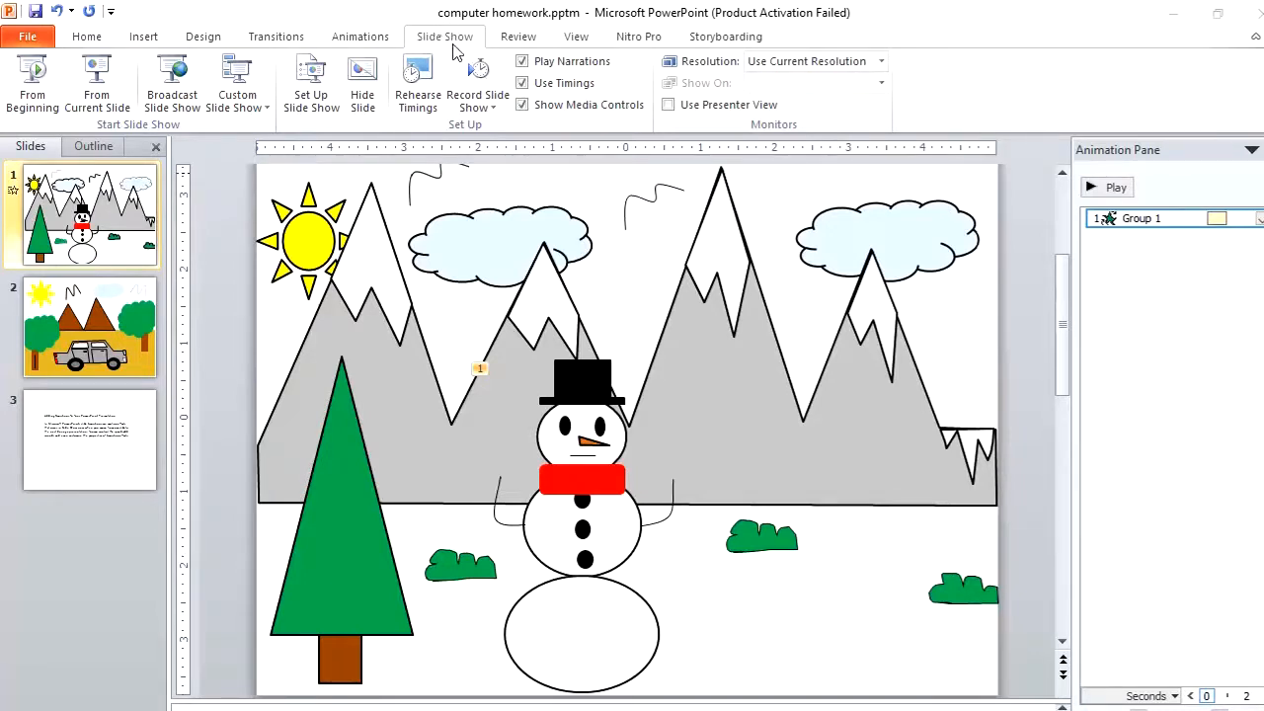
Run the slide show from the beginning to preview the snowman animation, then exit
{"action": "left_click", "coordinate": [29, 105]}
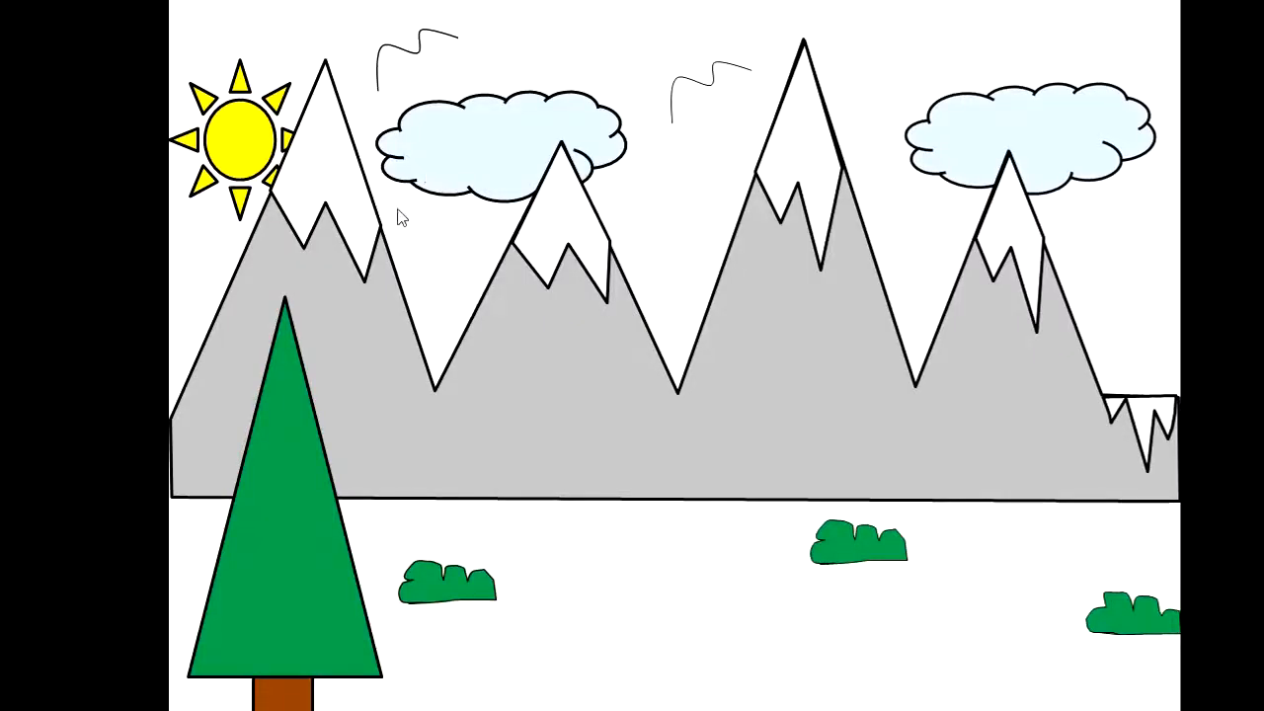
{"action": "left_click", "coordinate": [270, 369]}
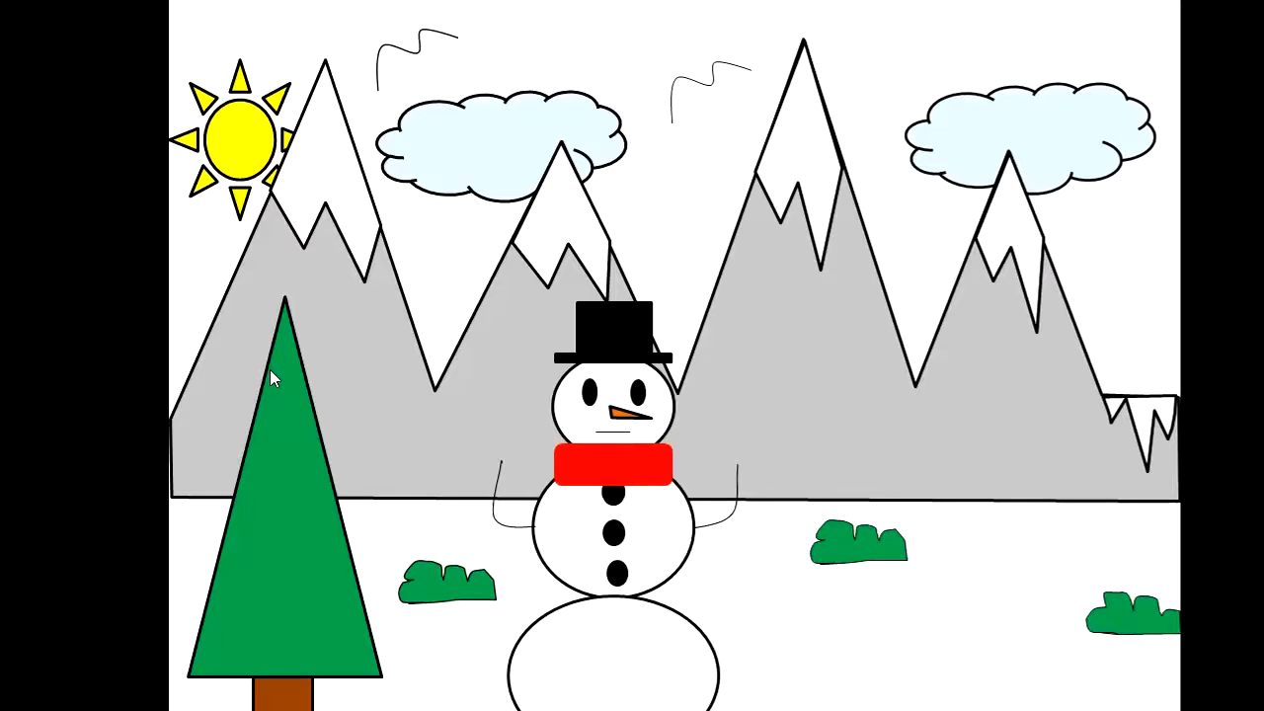
{"action": "key", "text": "Escape"}
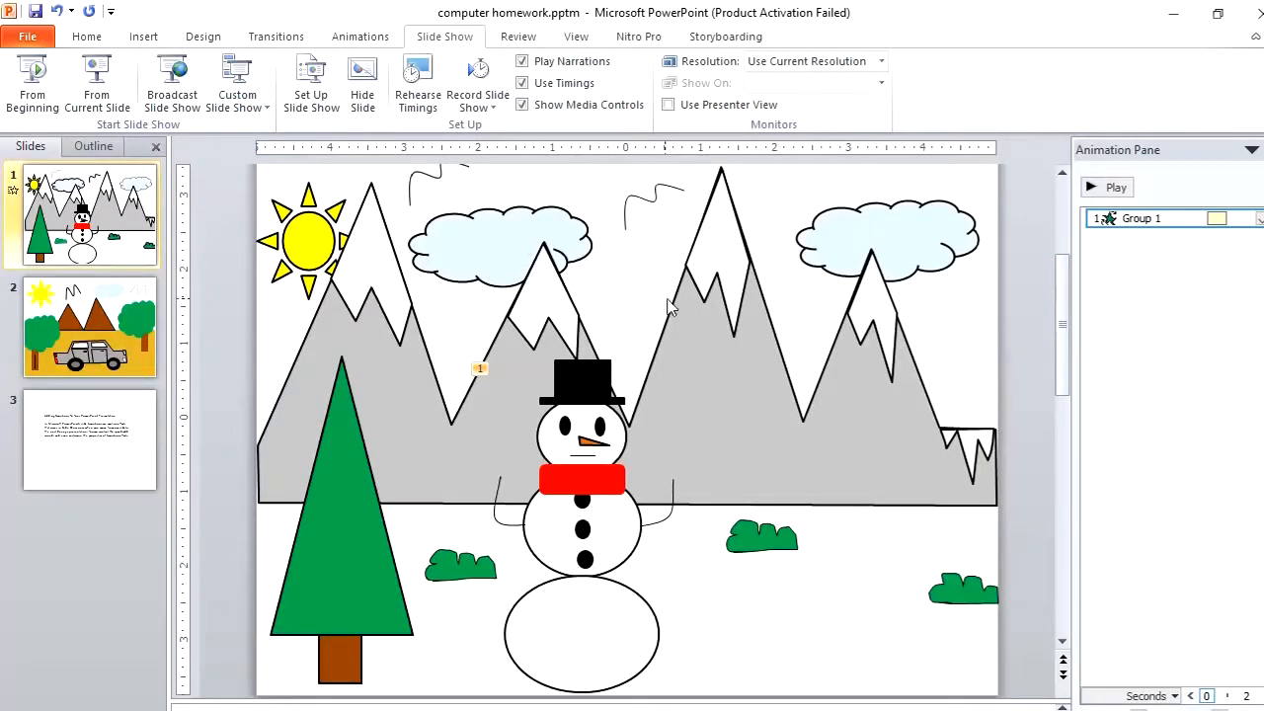
Set the snowman animation to start With Previous
{"action": "left_click", "coordinate": [353, 39]}
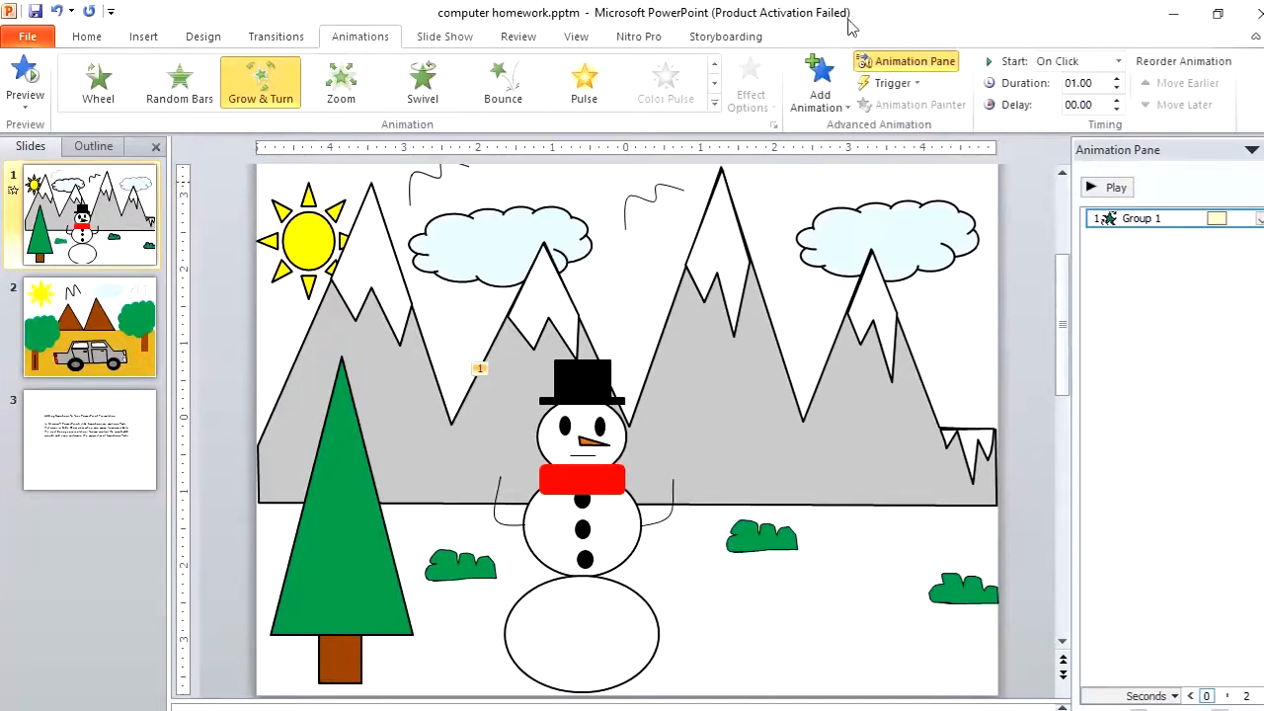
{"action": "left_click", "coordinate": [908, 61]}
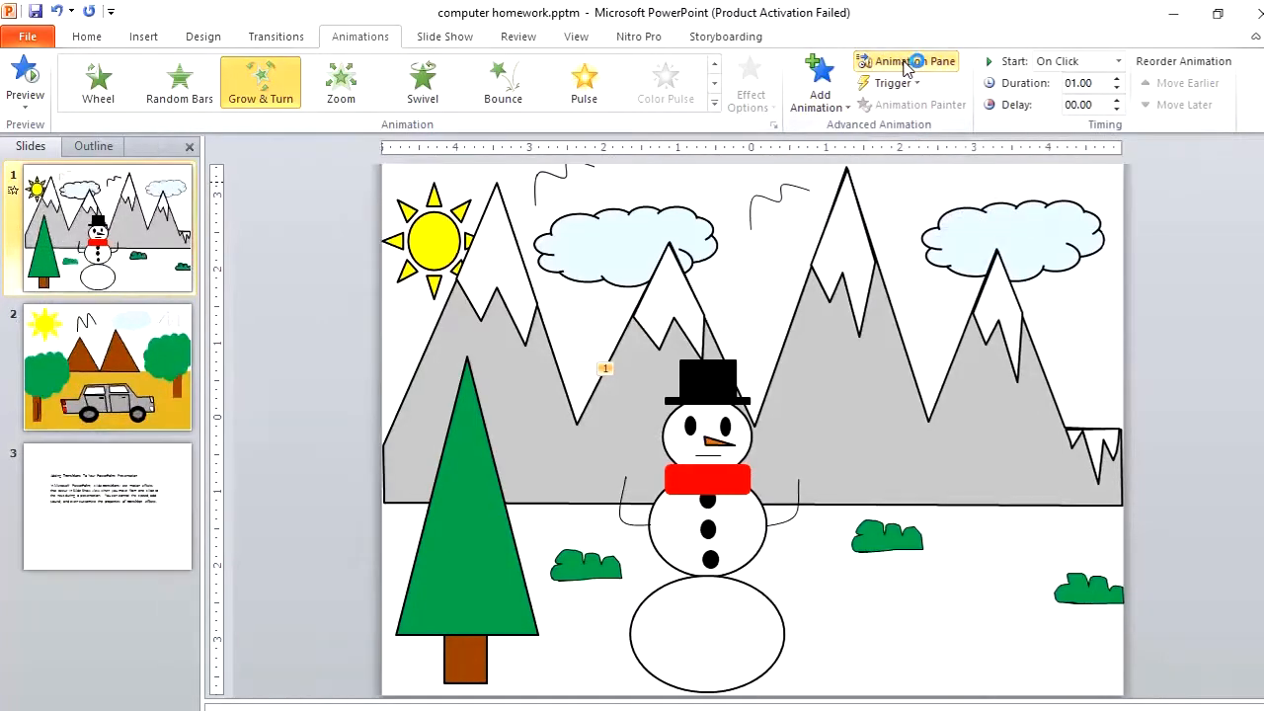
{"action": "left_click", "coordinate": [908, 61]}
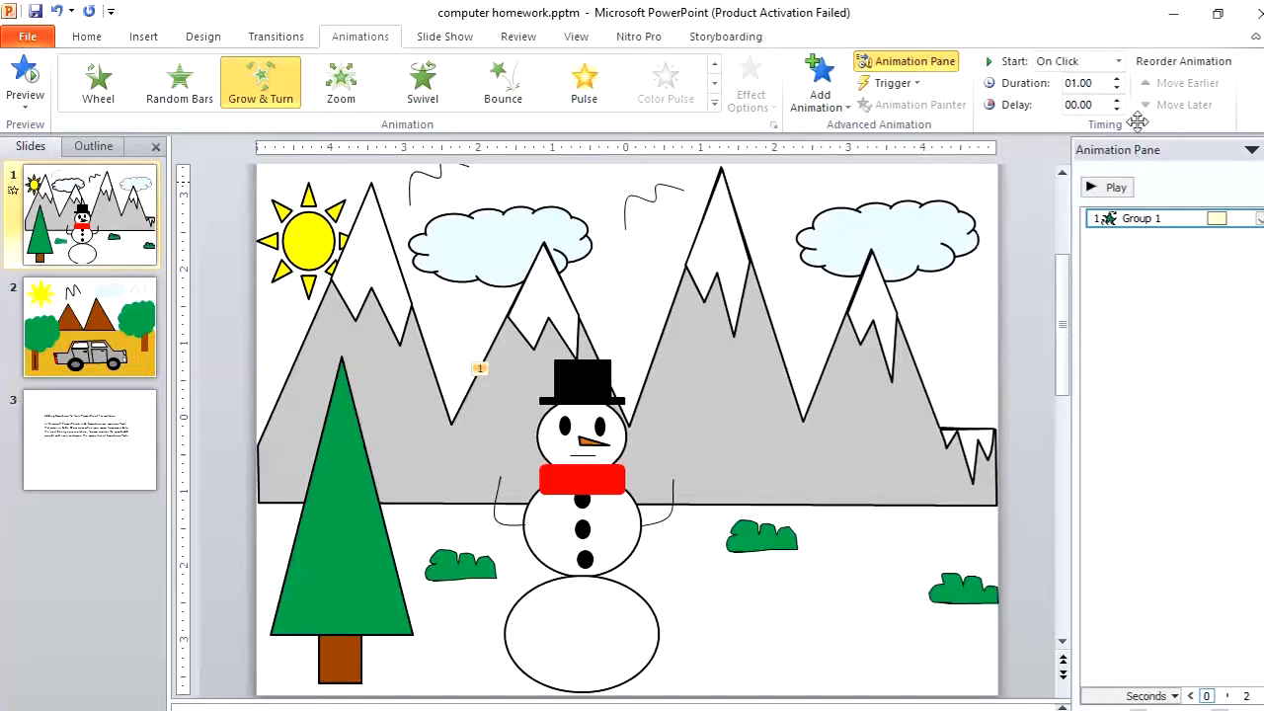
{"action": "left_click", "coordinate": [1119, 63]}
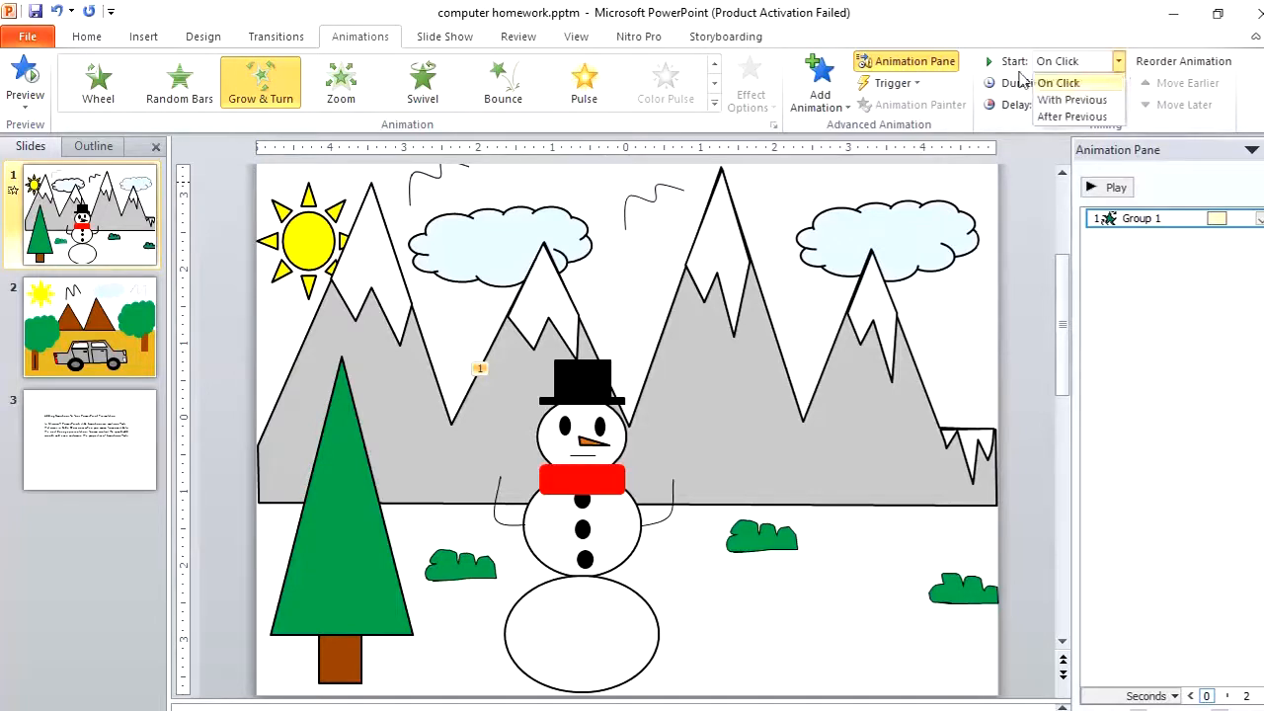
{"action": "left_click", "coordinate": [1112, 79]}
{"action": "left_click", "coordinate": [1119, 62]}
{"action": "left_click", "coordinate": [1101, 102]}
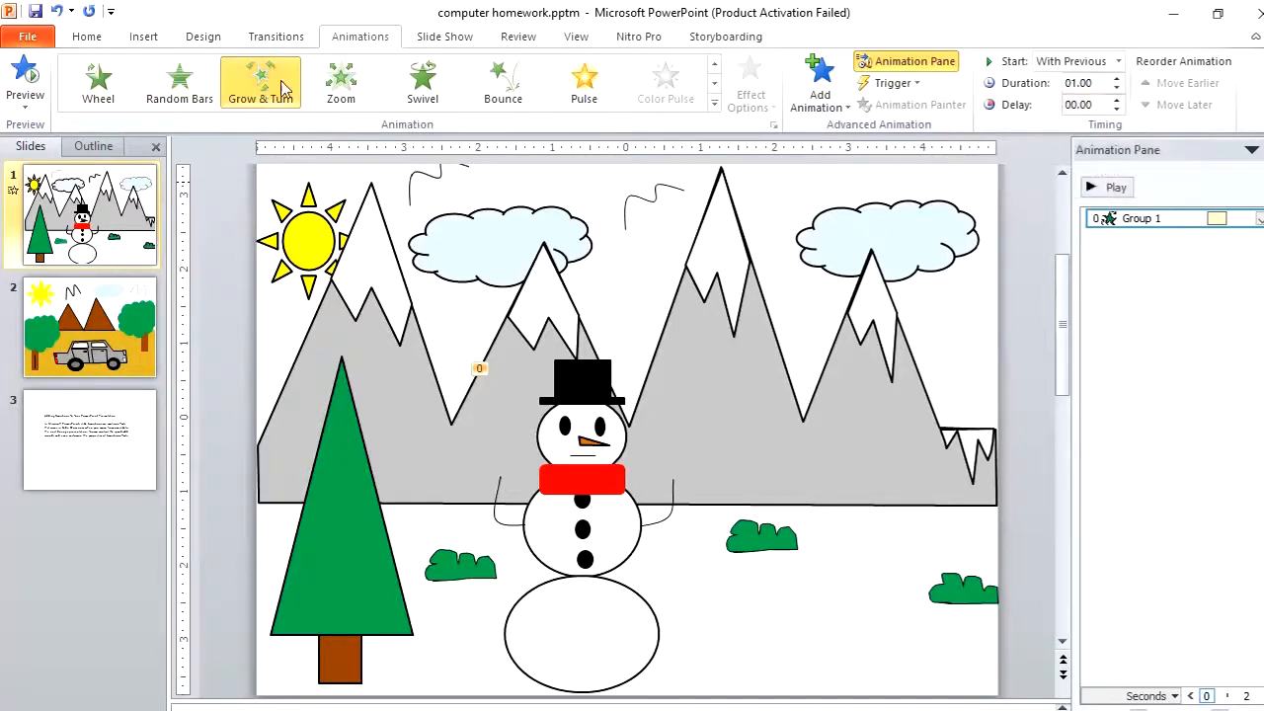
Run the slide show from the beginning again to check the timing, then exit
{"action": "left_click", "coordinate": [440, 37]}
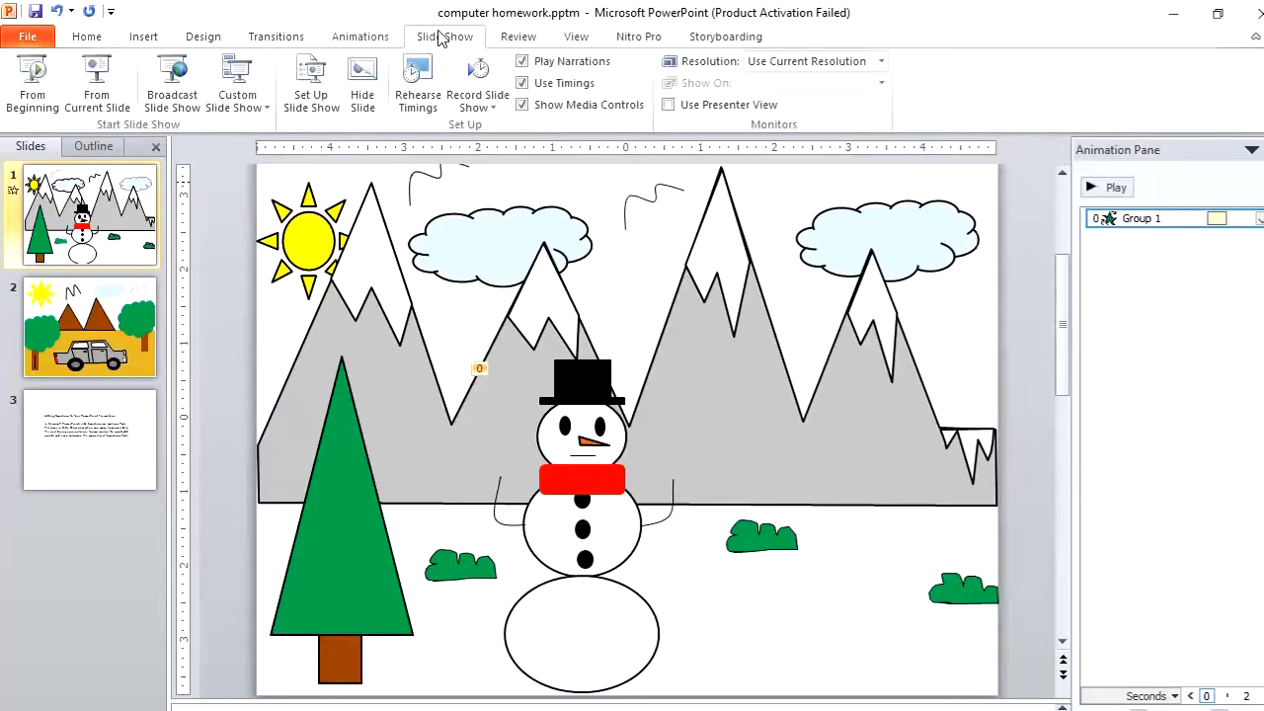
{"action": "left_click", "coordinate": [42, 79]}
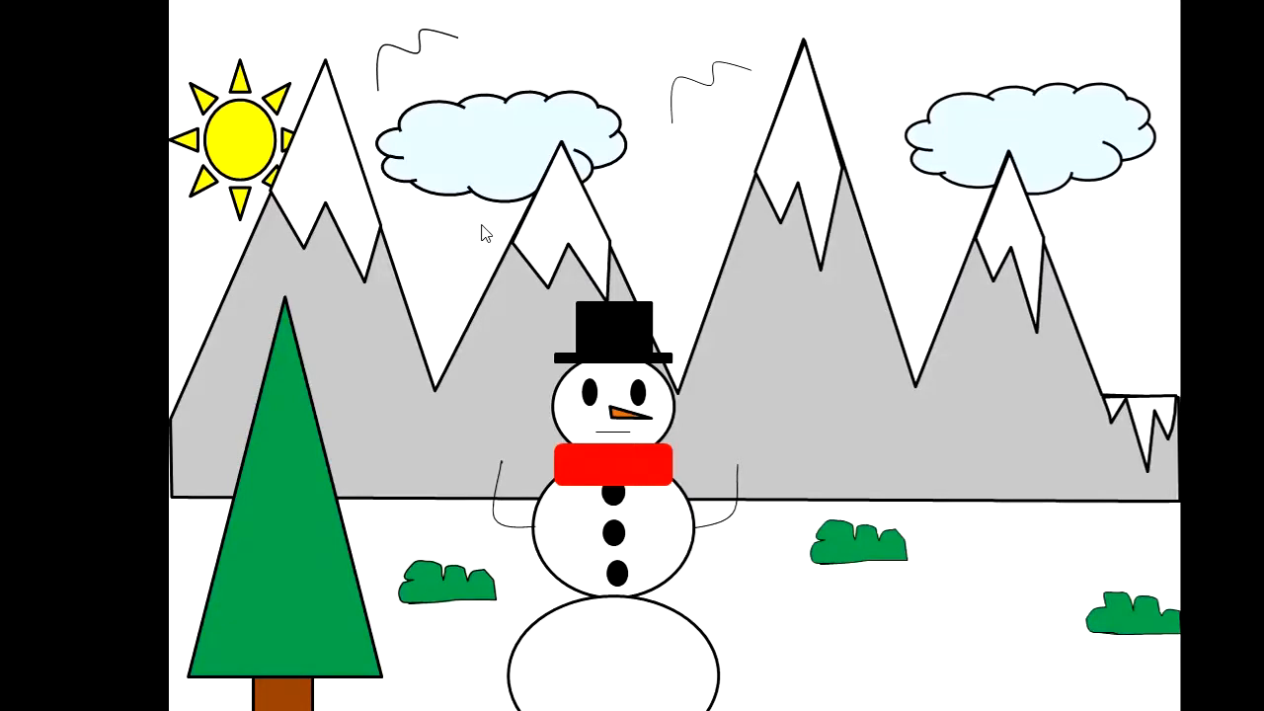
{"action": "key", "text": "Escape"}
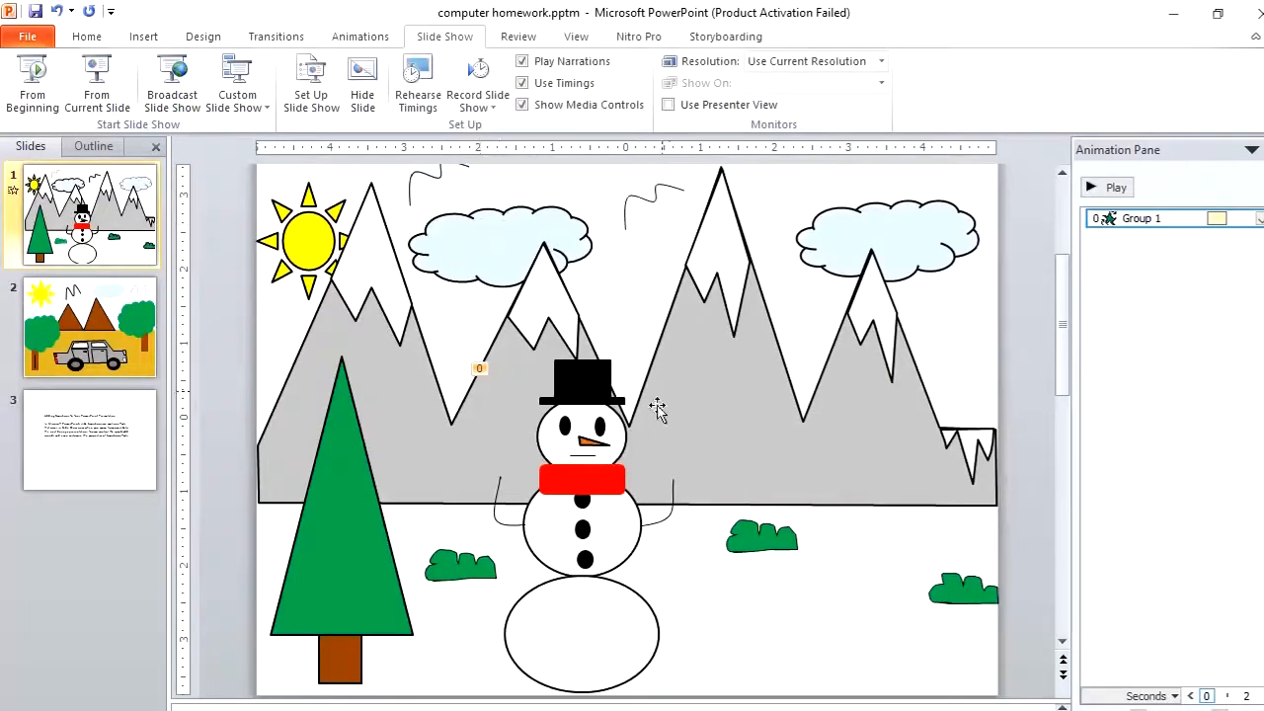
Add a Wheel entrance animation to the snowman group
{"action": "left_click", "coordinate": [569, 450]}
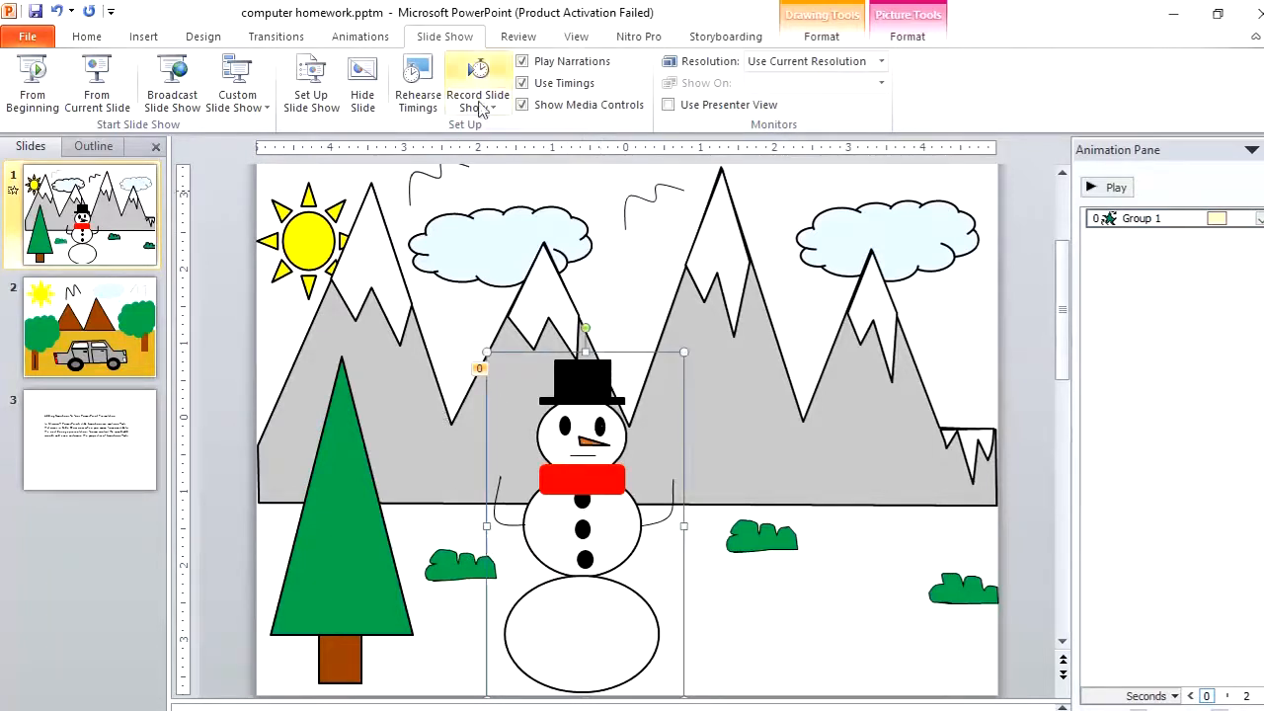
{"action": "left_click", "coordinate": [358, 40]}
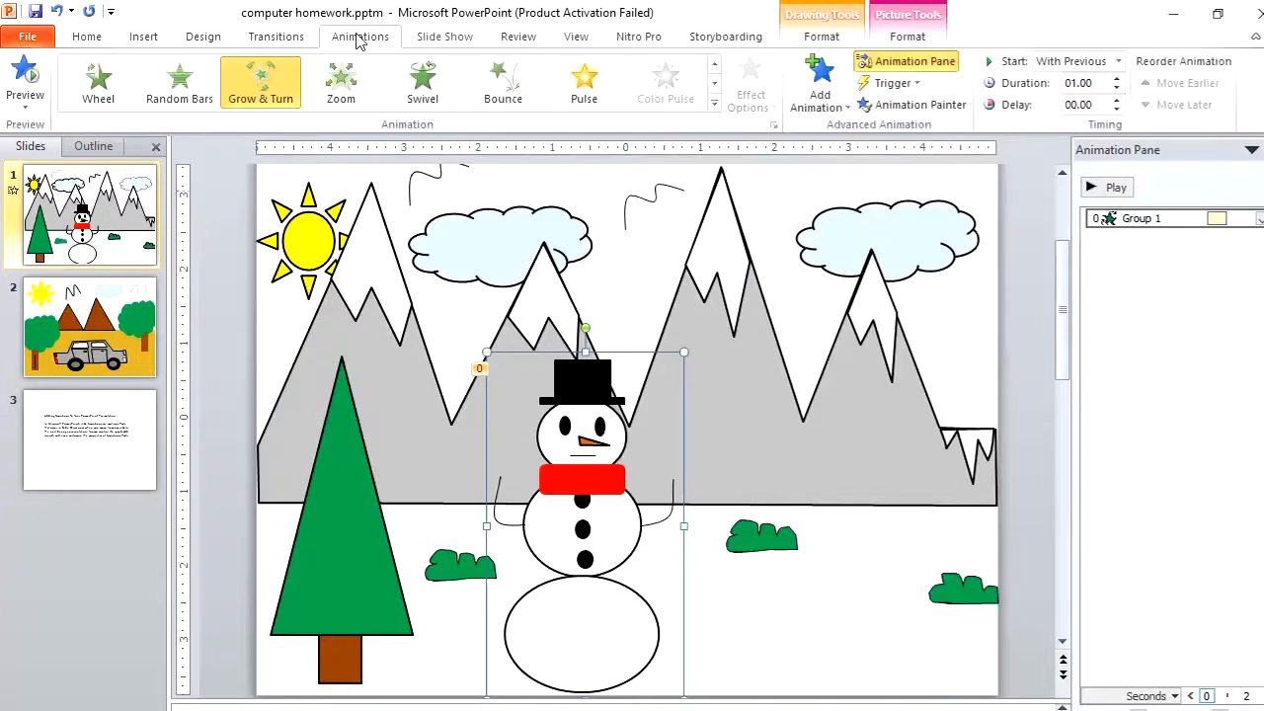
{"action": "left_click", "coordinate": [827, 107]}
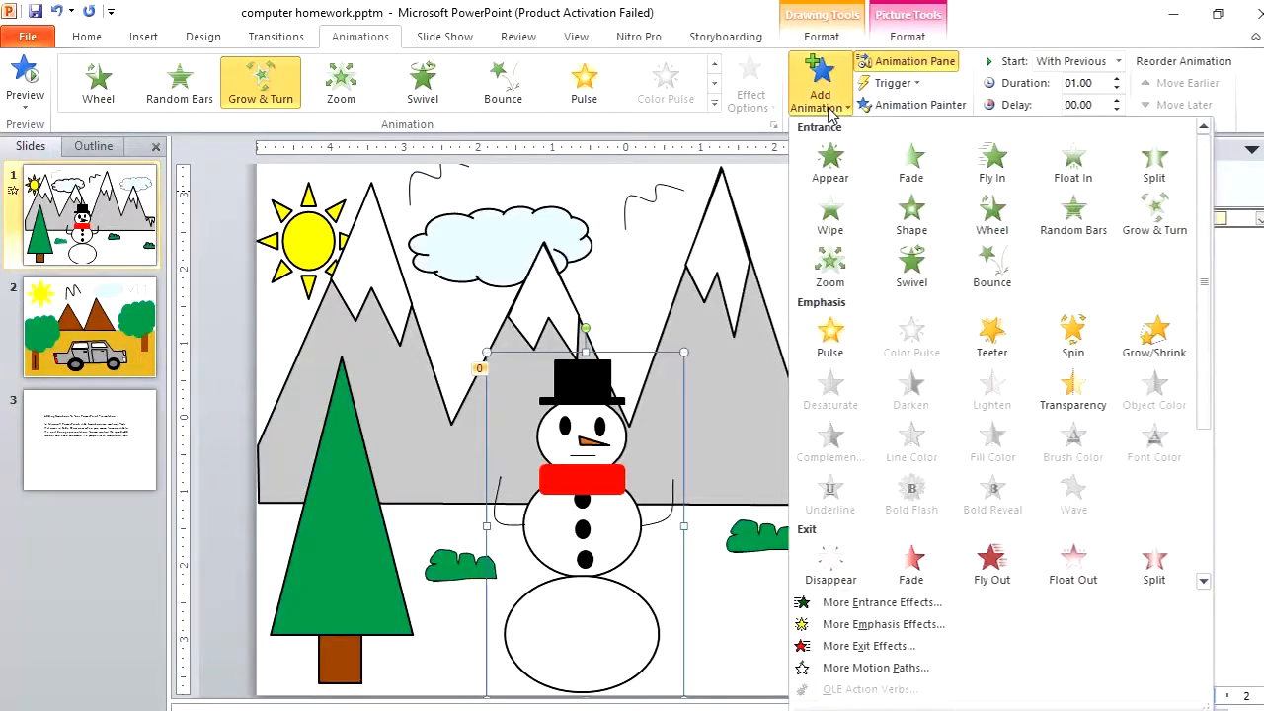
{"action": "left_click", "coordinate": [995, 215]}
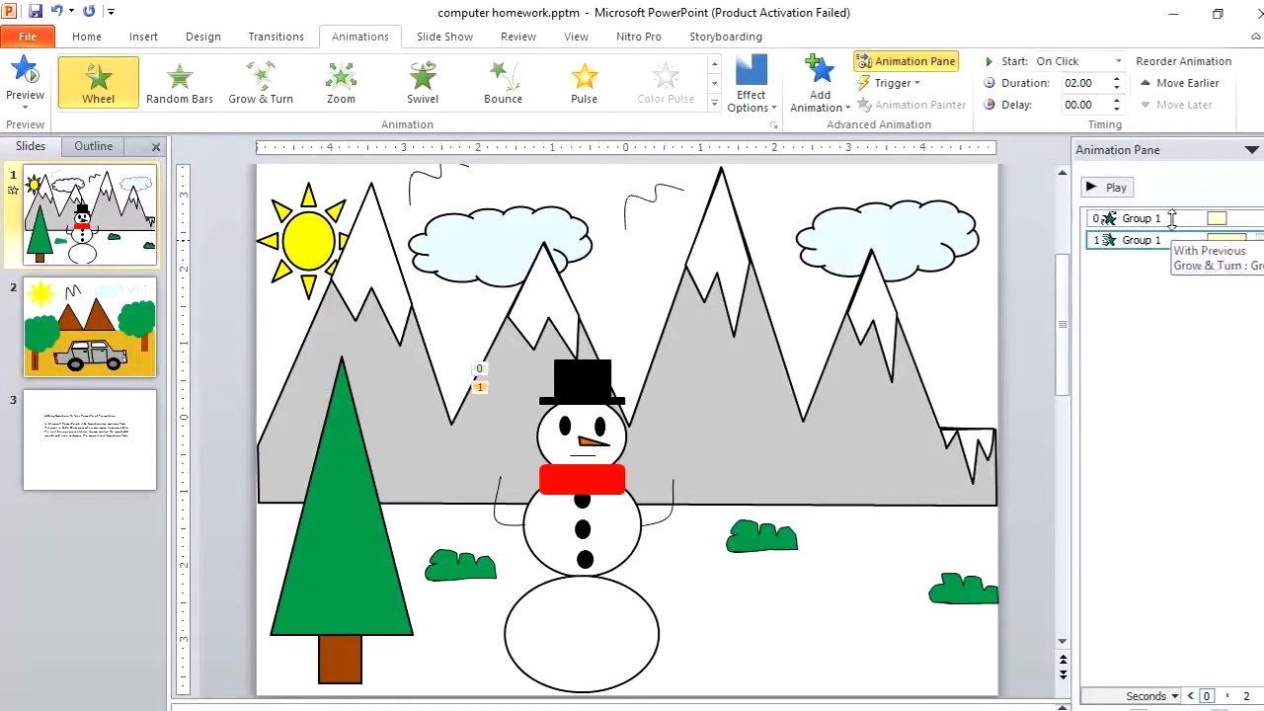
Set the Wheel animation to start After Previous
{"action": "right_click", "coordinate": [1110, 240]}
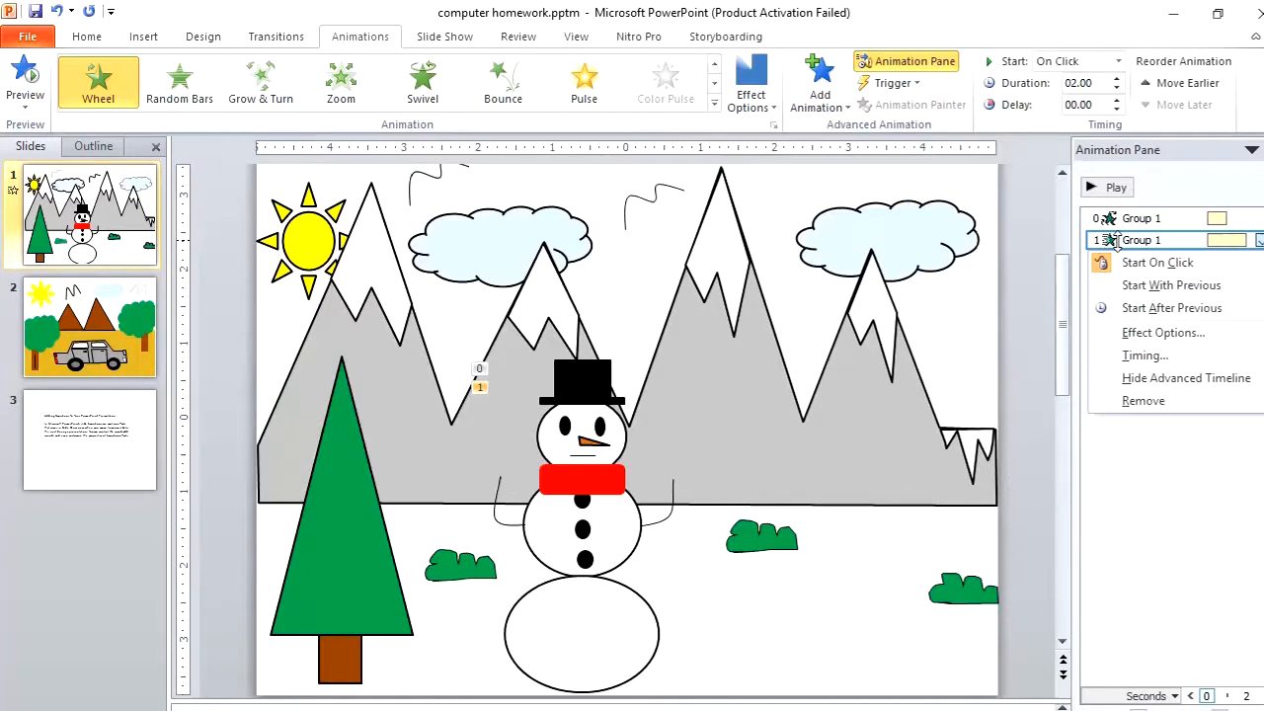
{"action": "left_click", "coordinate": [1162, 308]}
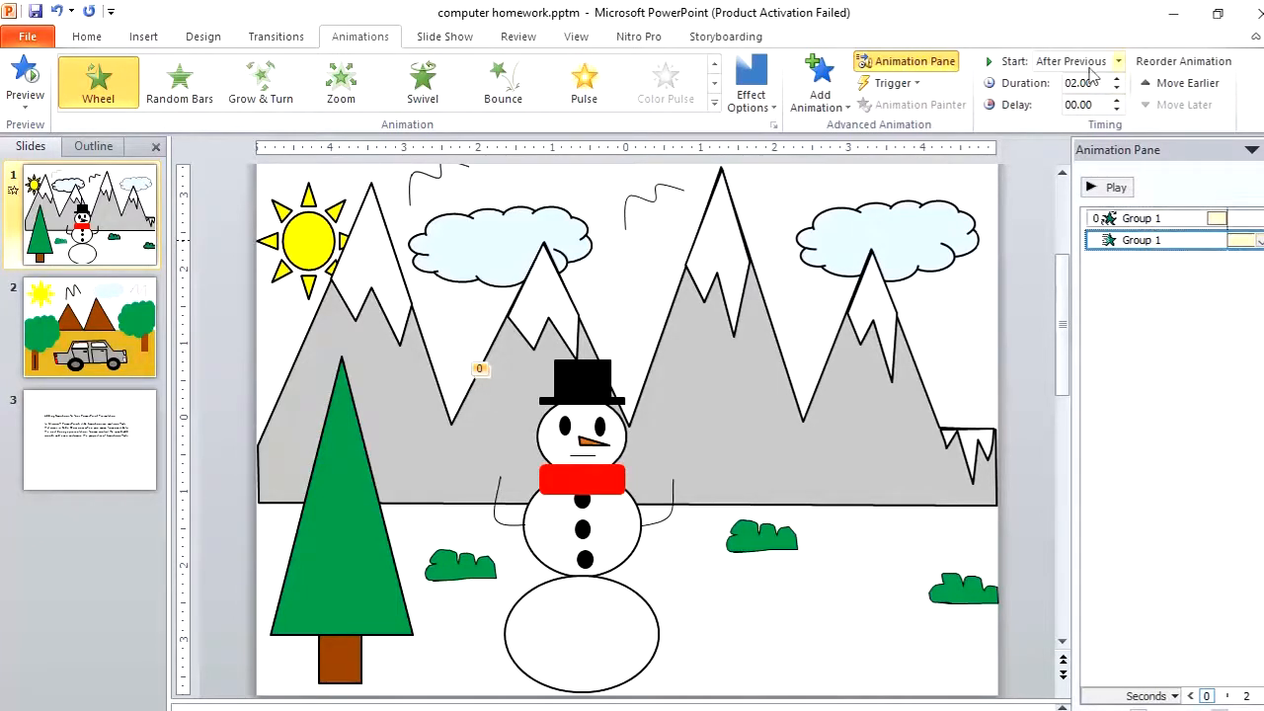
{"action": "left_click", "coordinate": [1119, 61]}
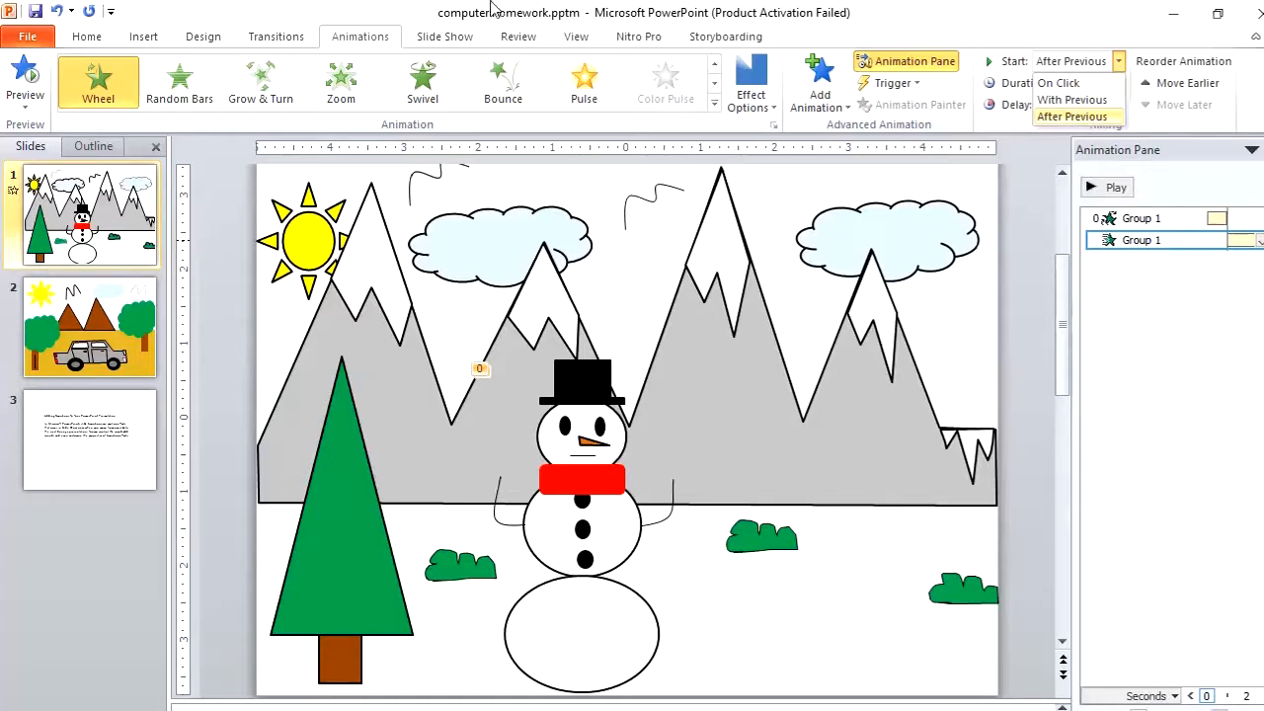
{"action": "left_click", "coordinate": [472, 38]}
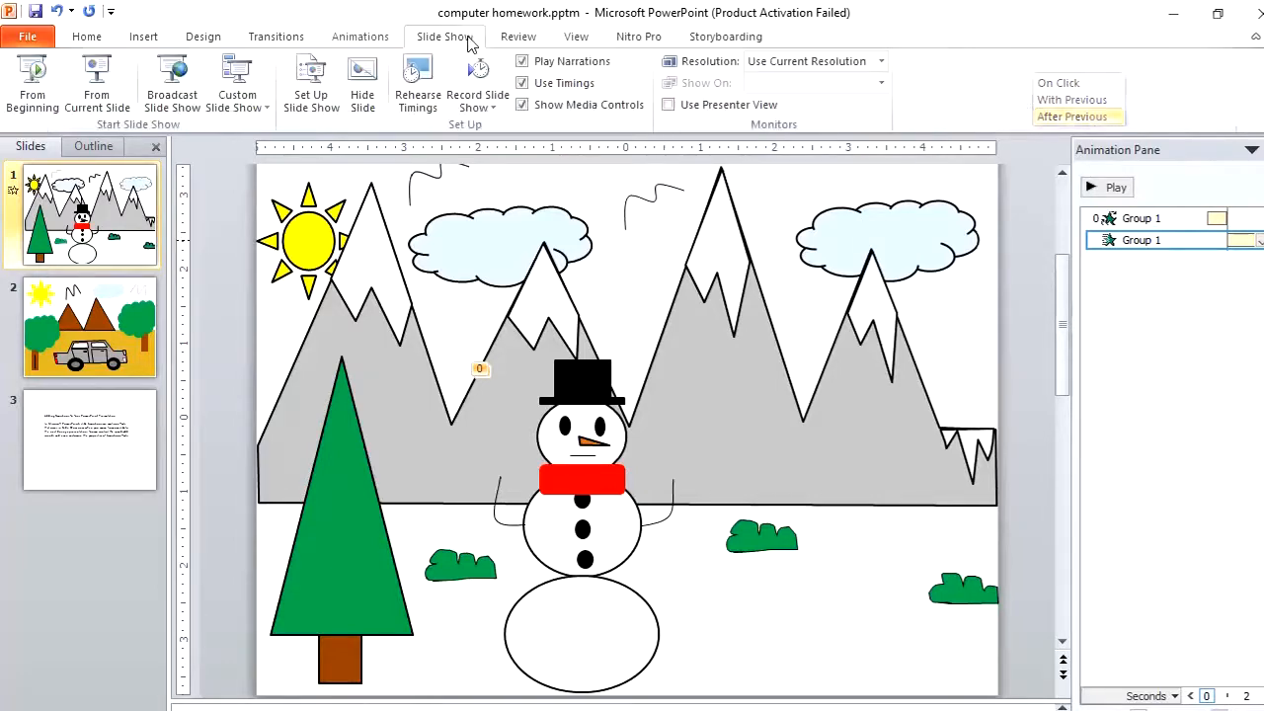
Play the slide show from the beginning to check the Wheel animation's timing, then exit
{"action": "left_click", "coordinate": [39, 81]}
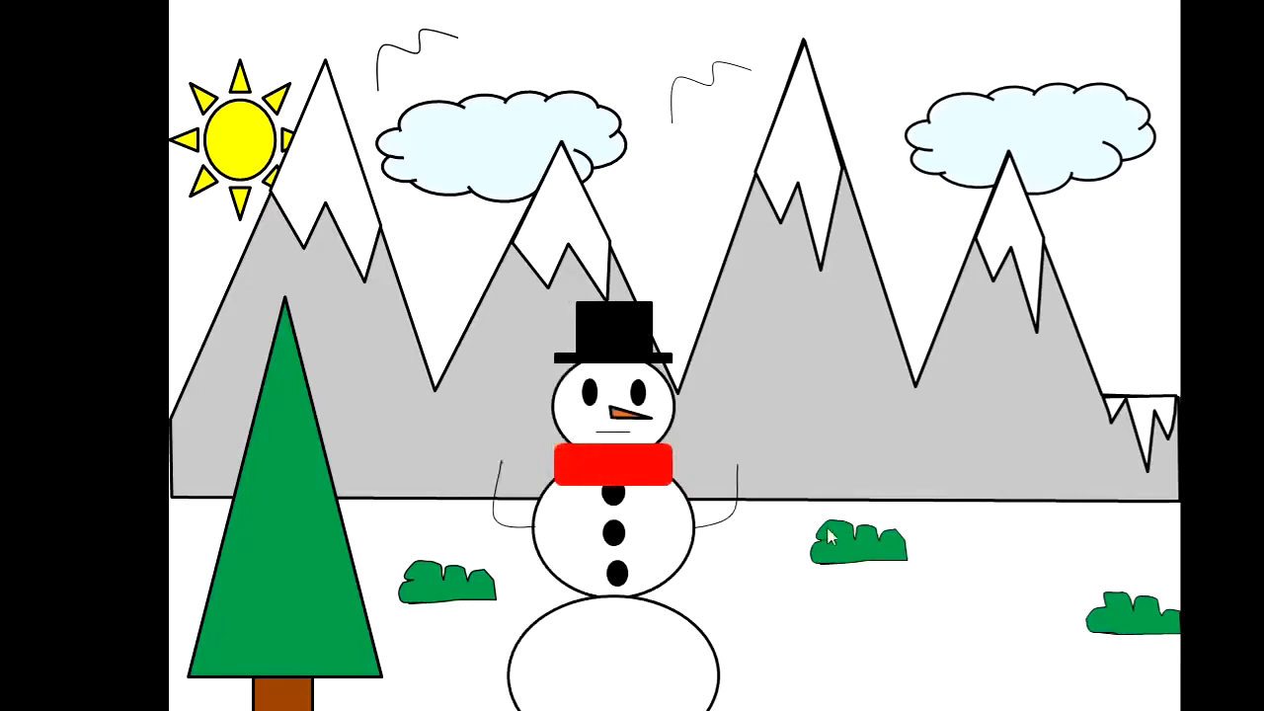
{"action": "key", "text": "Escape"}
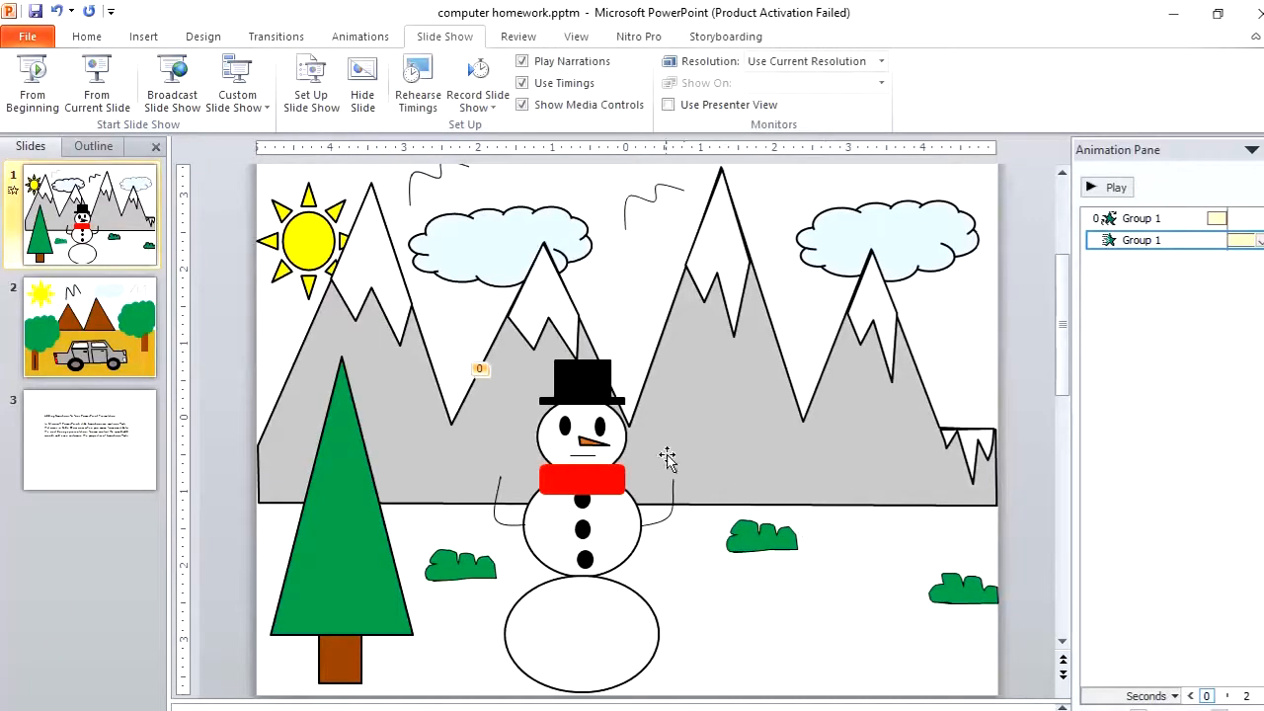
Apply the Split entrance animation to the sun and set it to start After Previous
{"action": "left_click", "coordinate": [329, 249]}
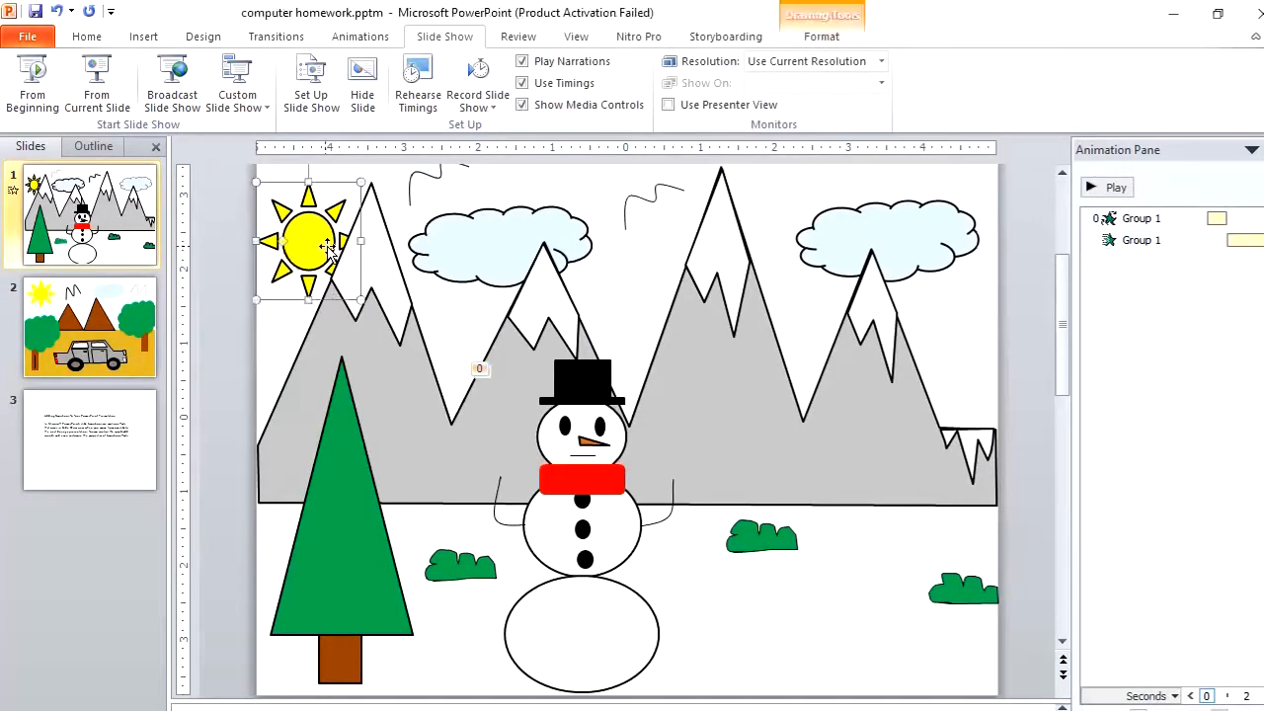
{"action": "left_click", "coordinate": [358, 36]}
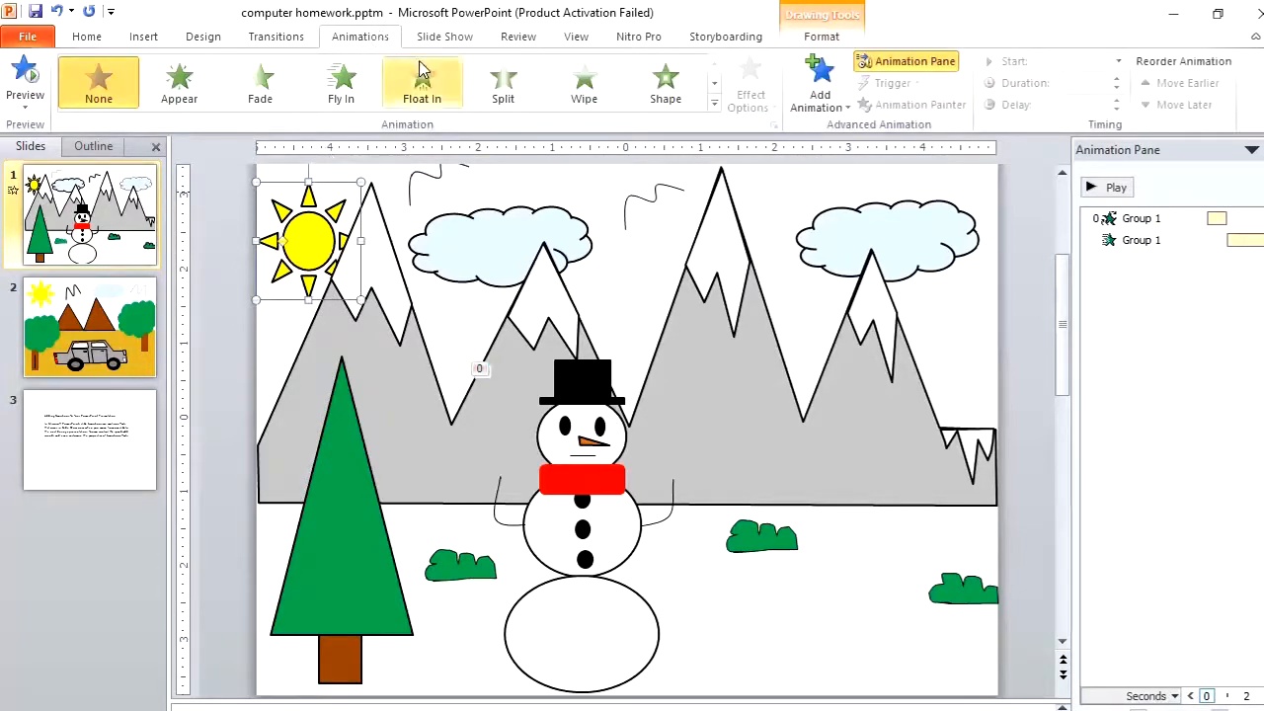
{"action": "left_click", "coordinate": [520, 87]}
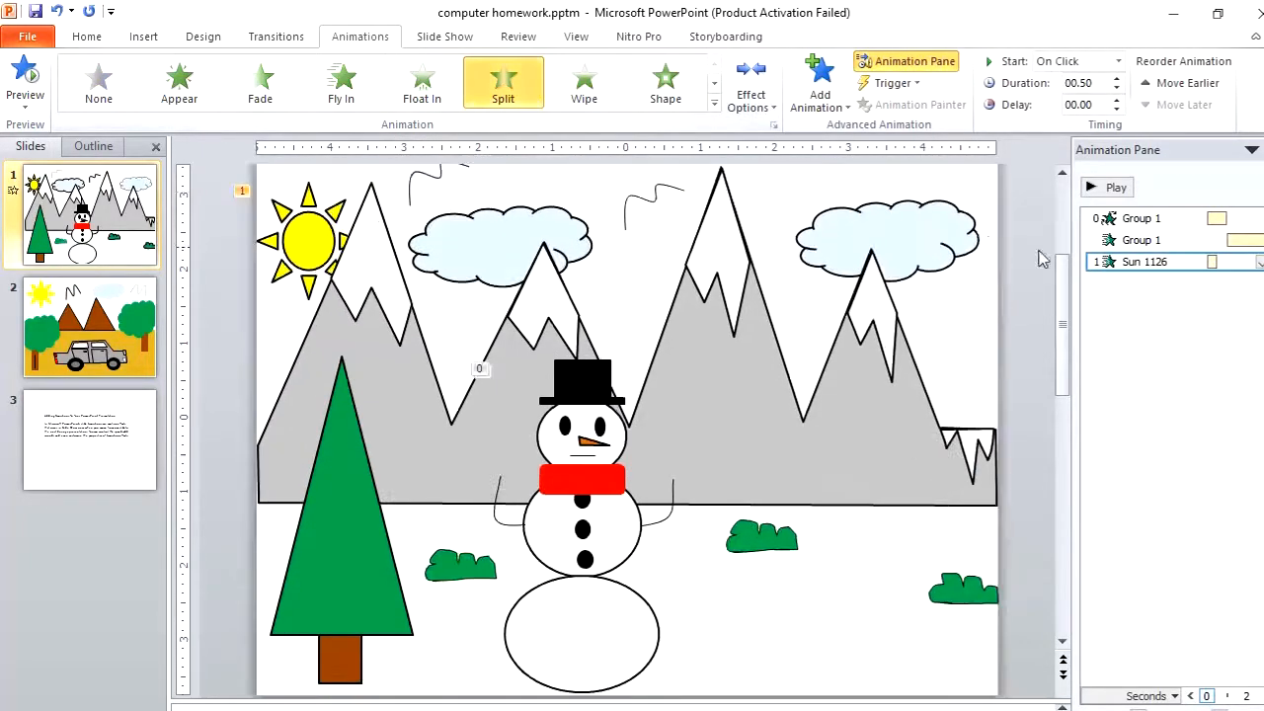
{"action": "right_click", "coordinate": [1111, 263]}
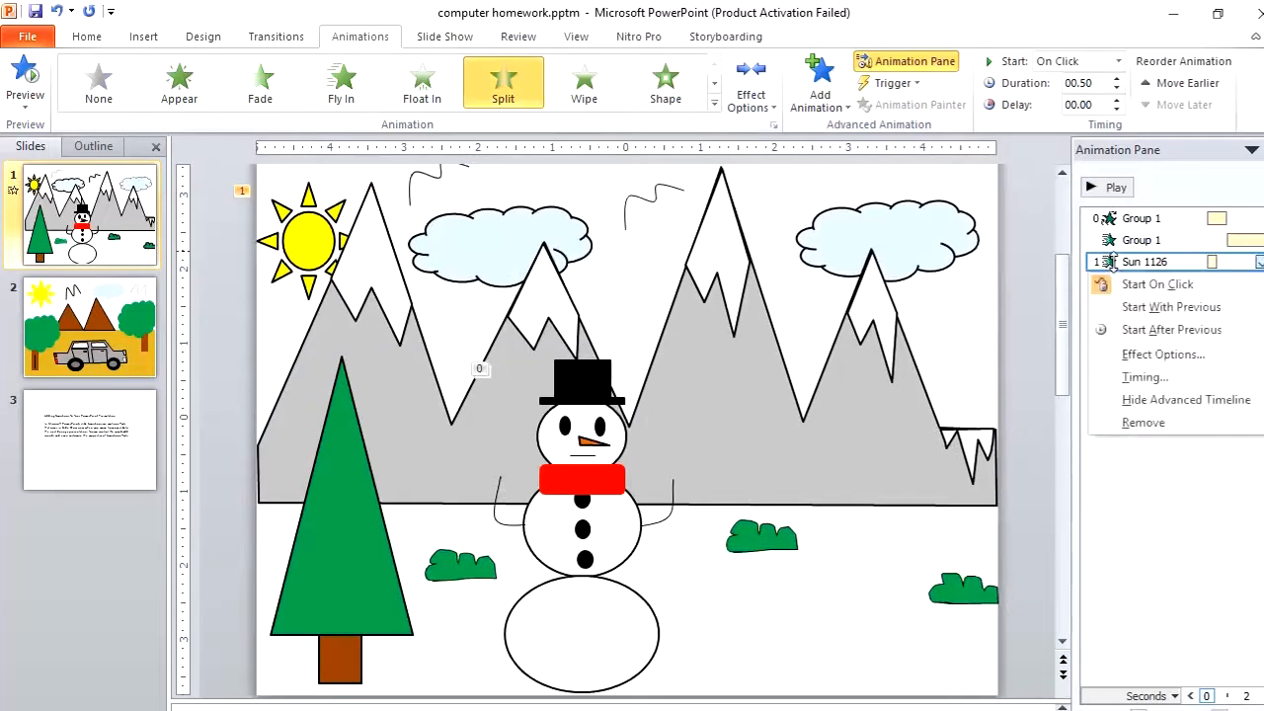
{"action": "left_click", "coordinate": [1132, 328]}
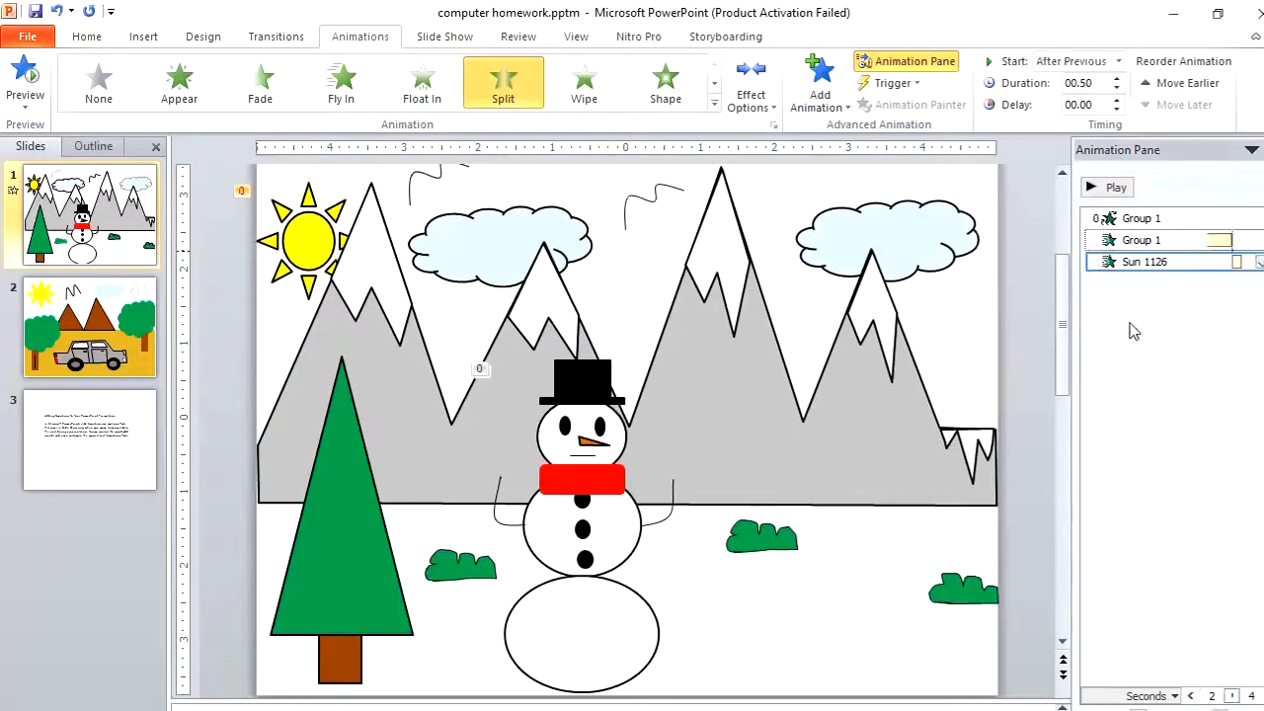
Apply the Shape entrance animation to the right-hand cloud and set it to start After Previous
{"action": "left_click", "coordinate": [910, 233]}
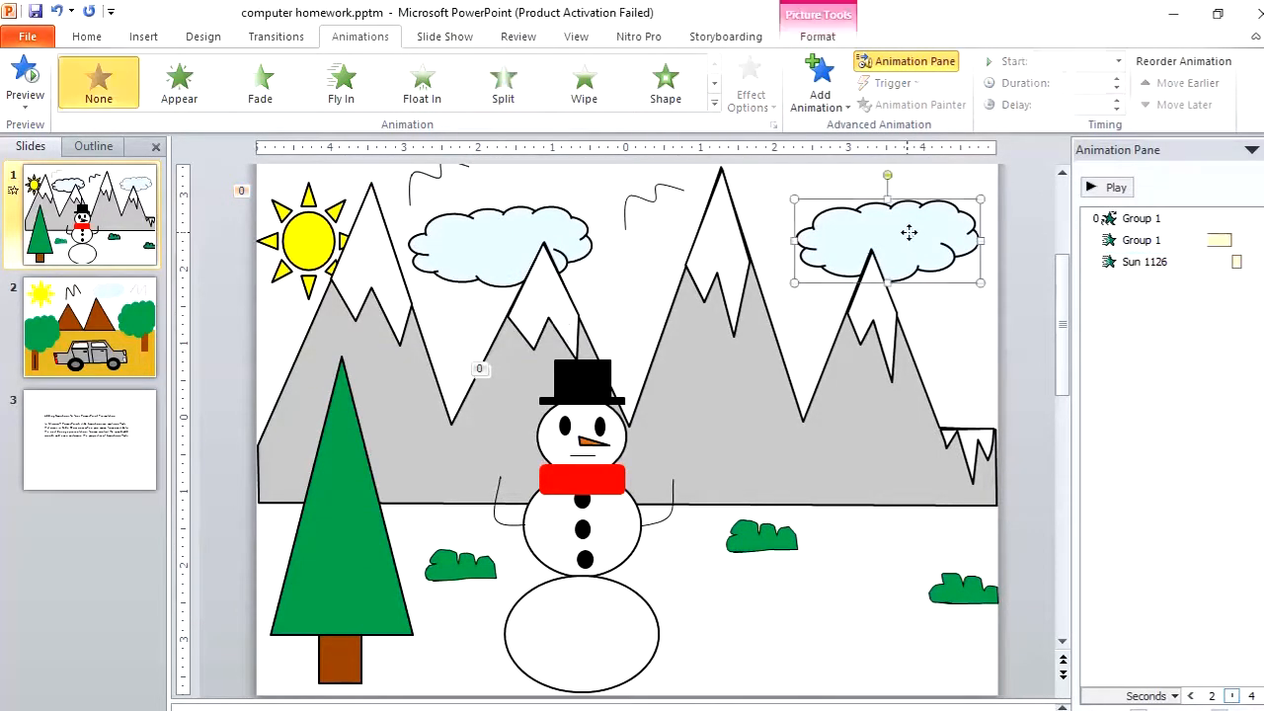
{"action": "left_click", "coordinate": [691, 102]}
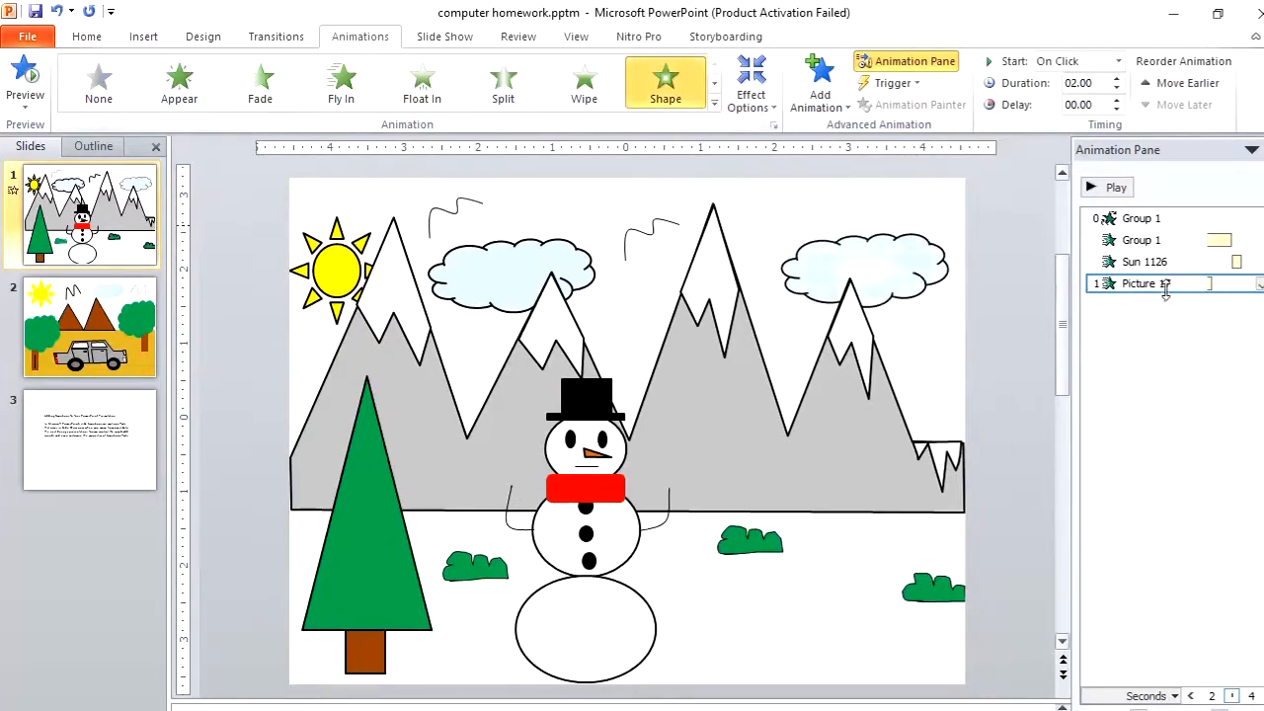
{"action": "right_click", "coordinate": [1165, 286]}
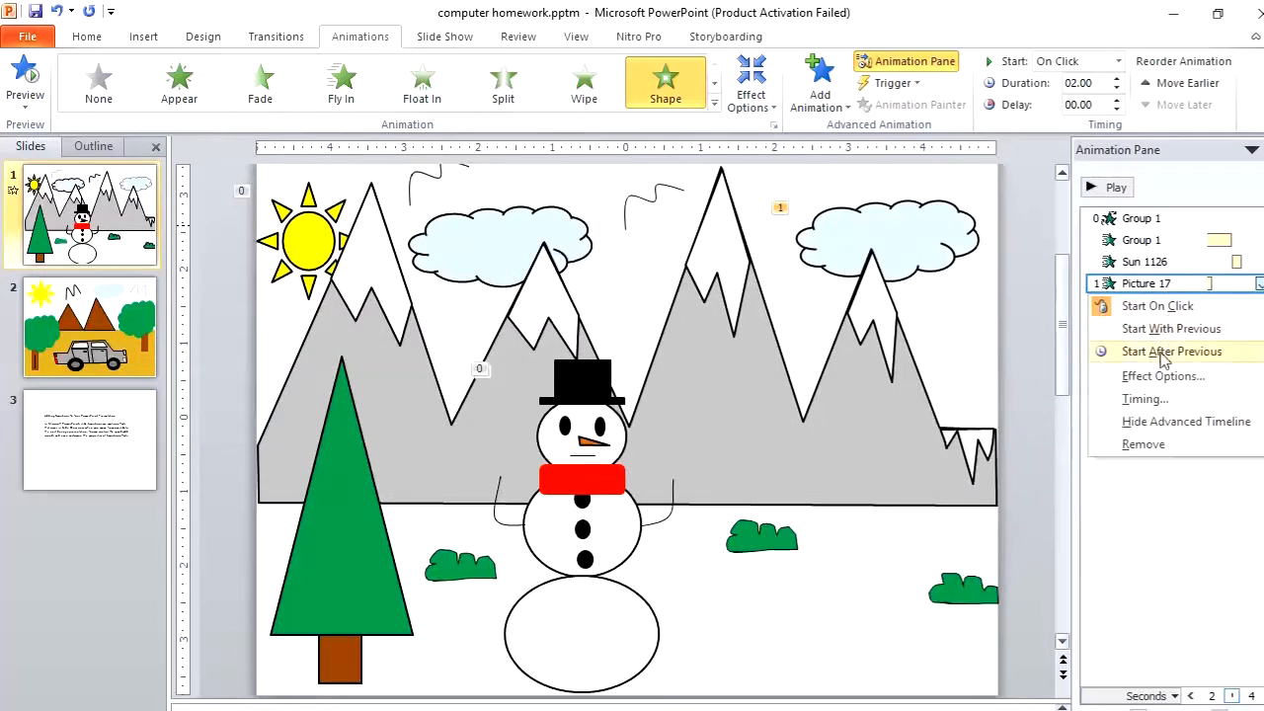
{"action": "left_click", "coordinate": [1165, 353]}
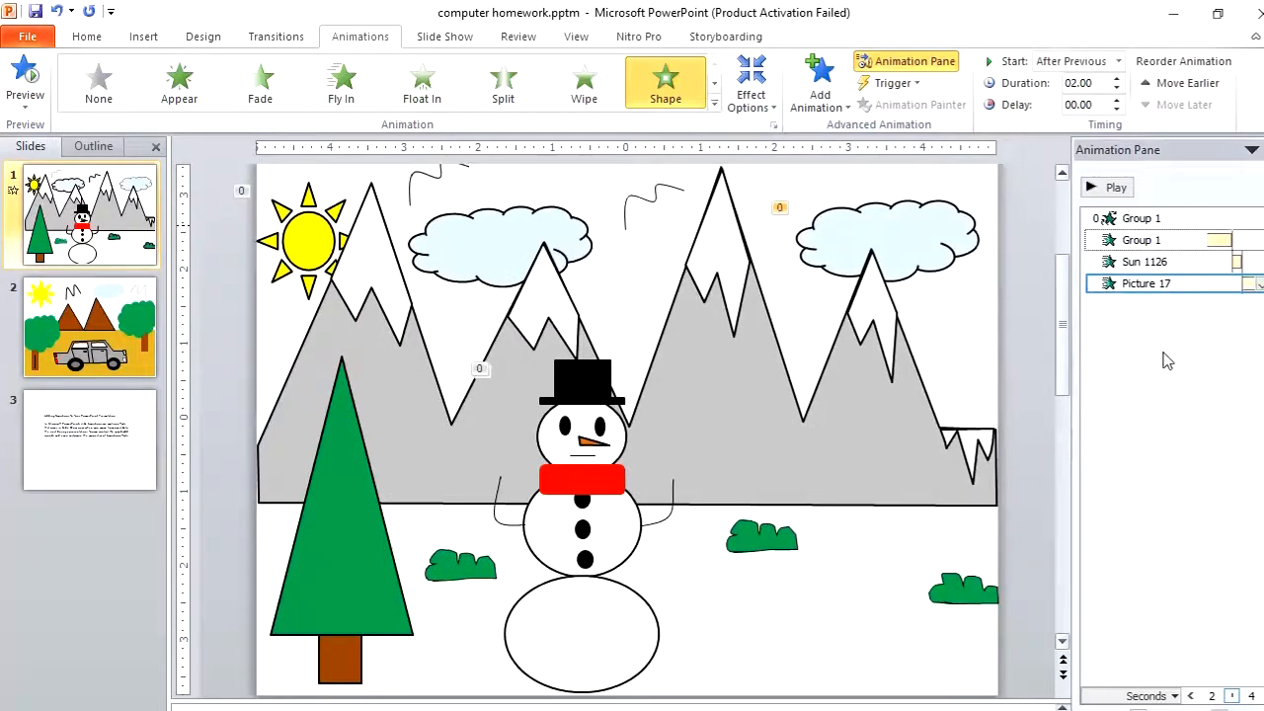
Apply the Shape entrance animation to the left-hand cloud and set it to start After Previous
{"action": "left_click", "coordinate": [520, 237]}
{"action": "left_click", "coordinate": [665, 81]}
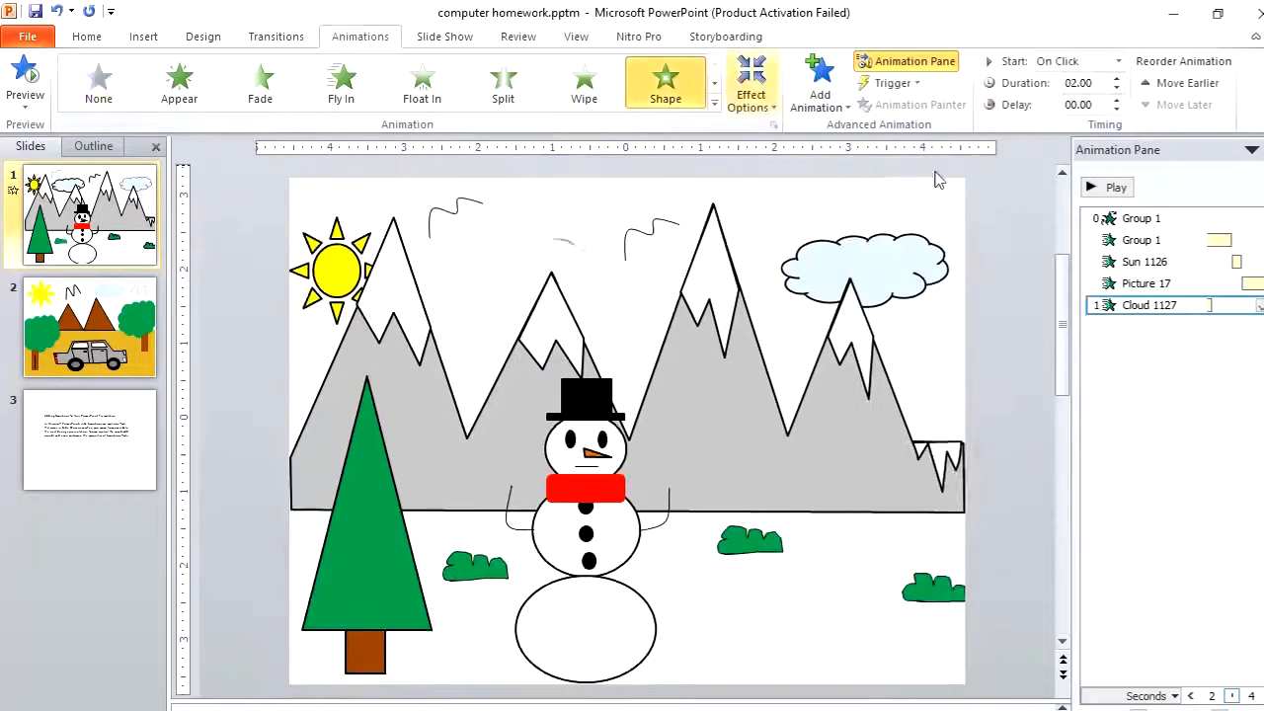
{"action": "right_click", "coordinate": [1115, 308]}
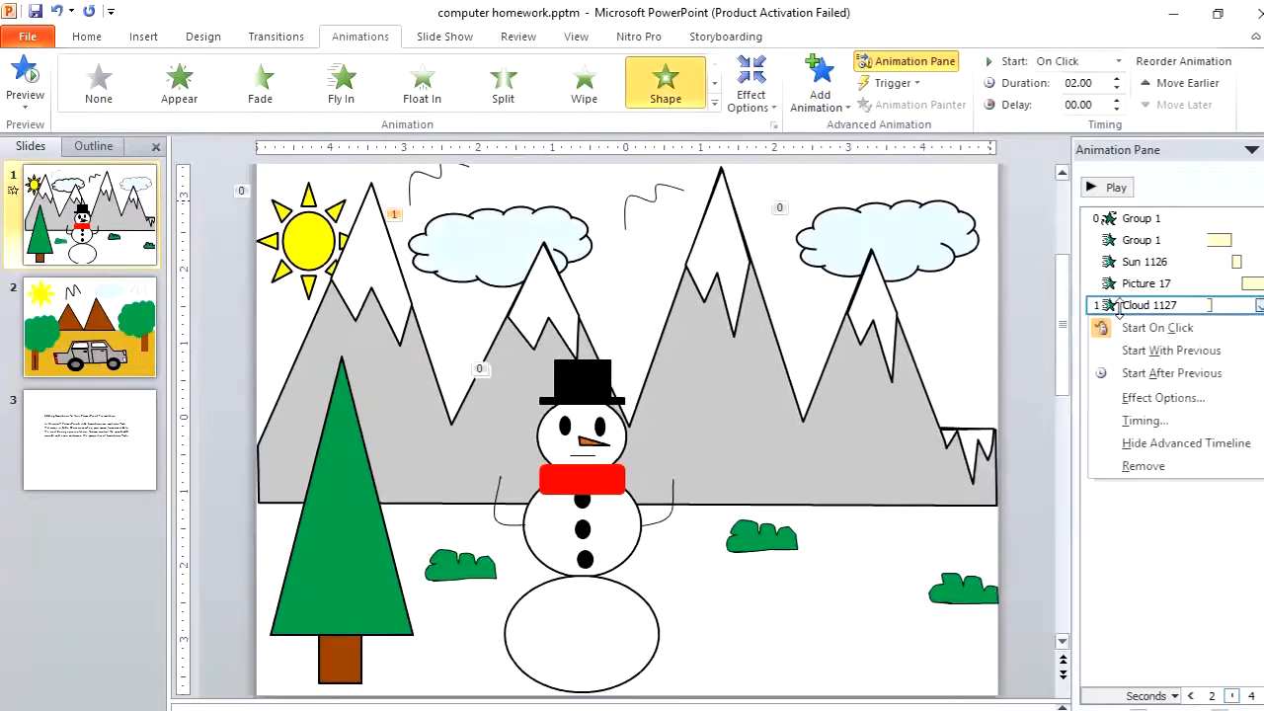
{"action": "left_click", "coordinate": [1165, 374]}
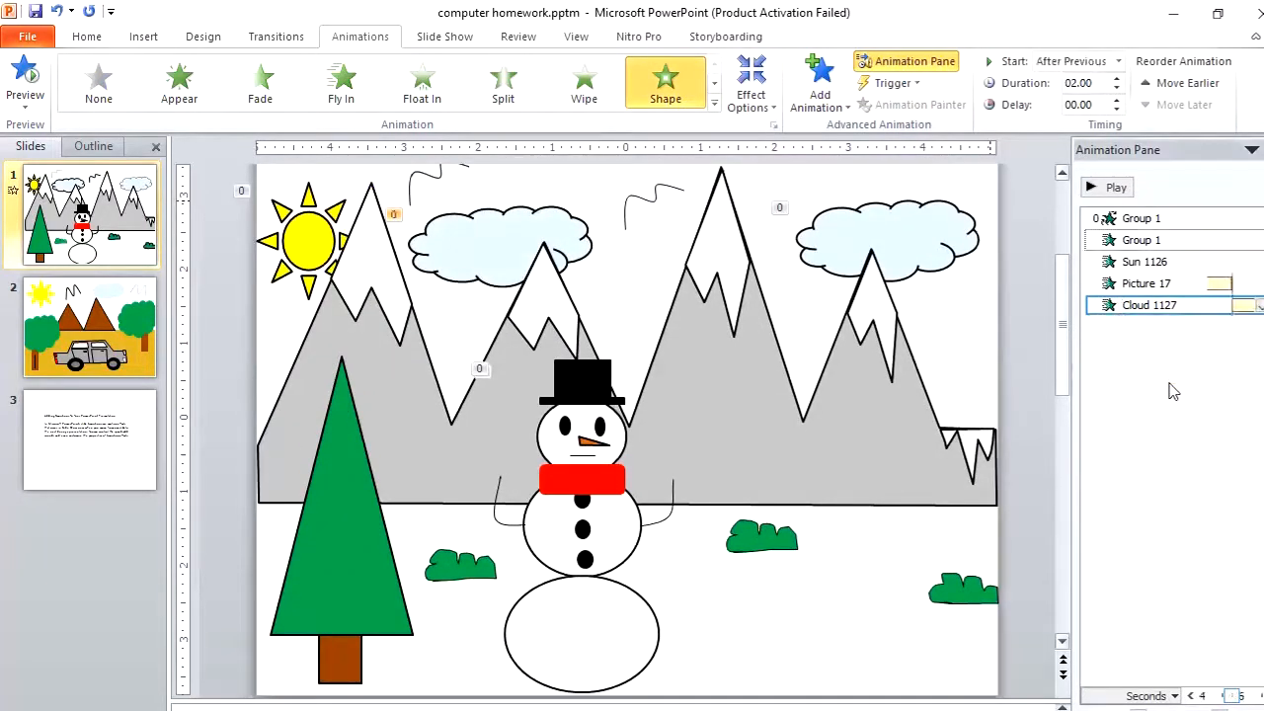
Run the slide show from the beginning to check the sun and cloud animations, then exit
{"action": "left_click", "coordinate": [469, 39]}
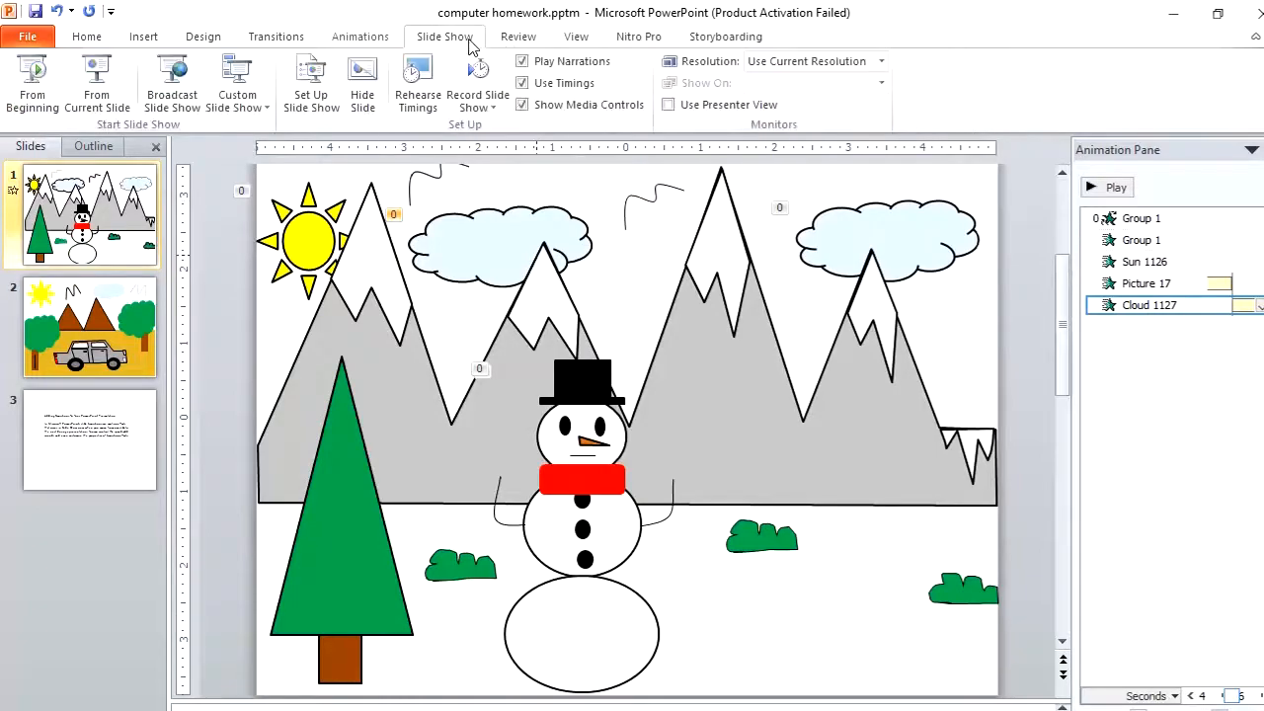
{"action": "left_click", "coordinate": [42, 89]}
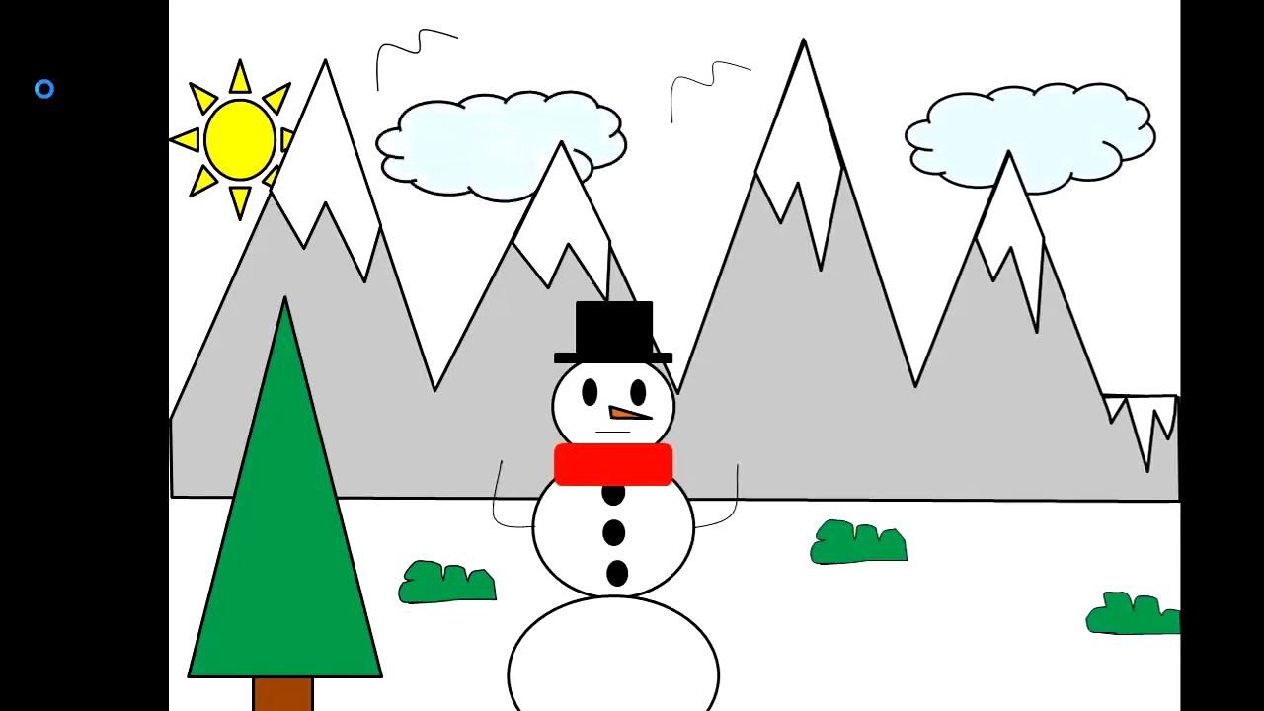
{"action": "key", "text": "Escape"}
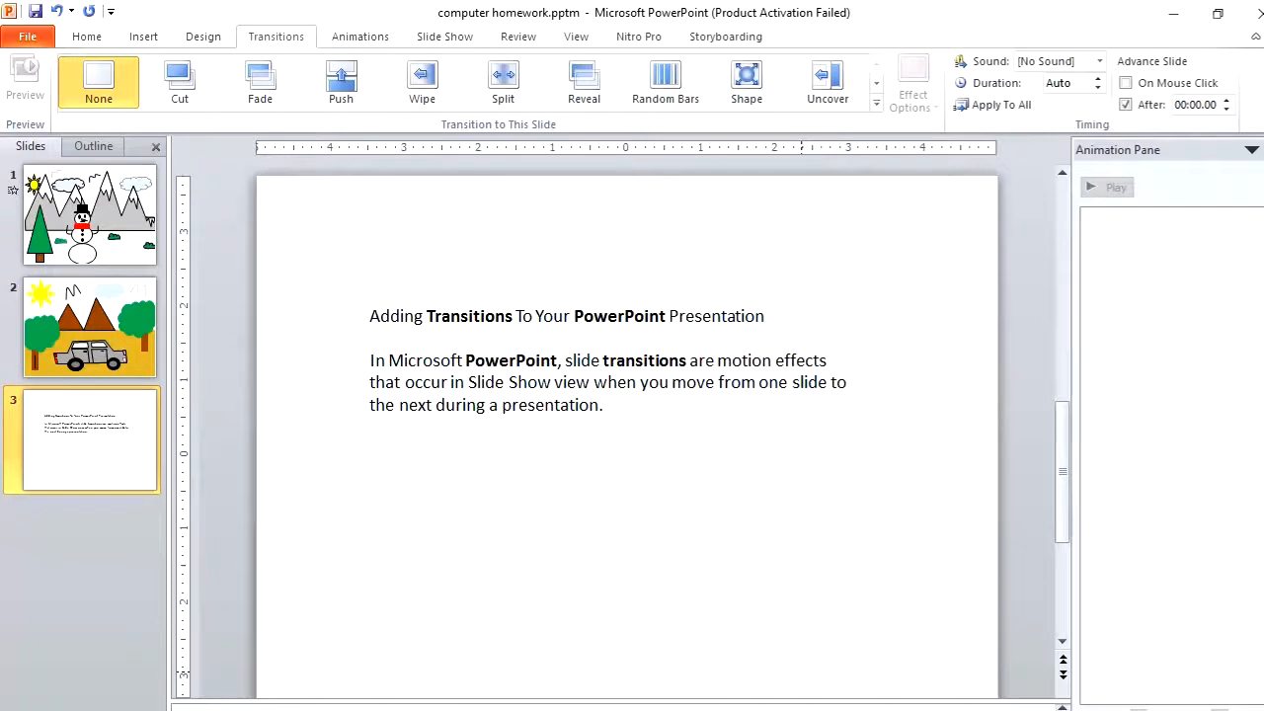
Apply the Zoom transition to slide 1
{"action": "left_click", "coordinate": [99, 237]}
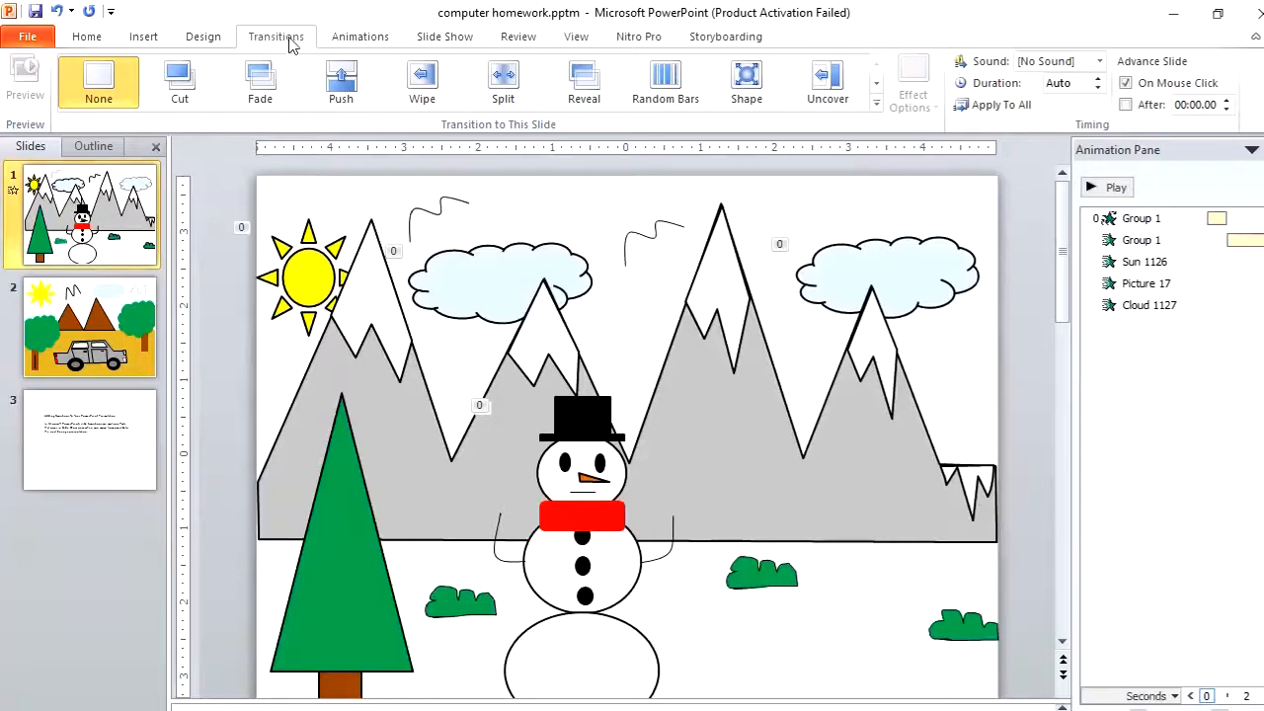
{"action": "left_click", "coordinate": [876, 102]}
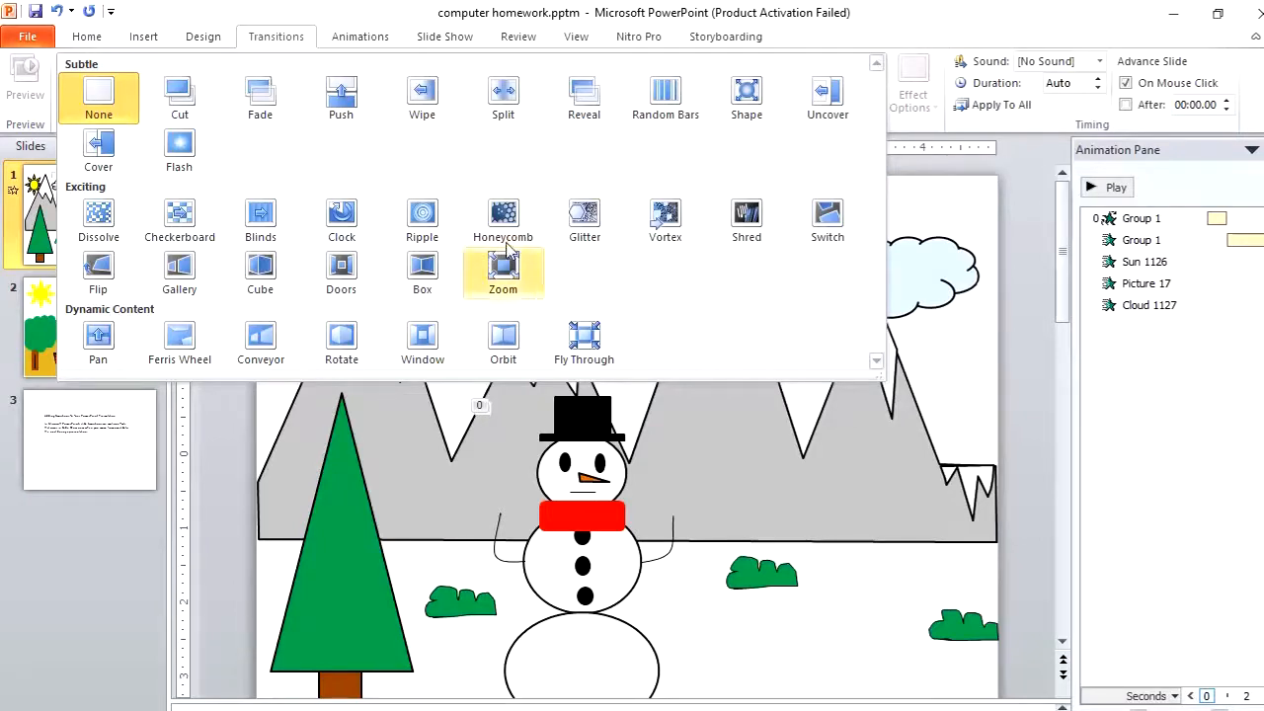
{"action": "left_click", "coordinate": [500, 286]}
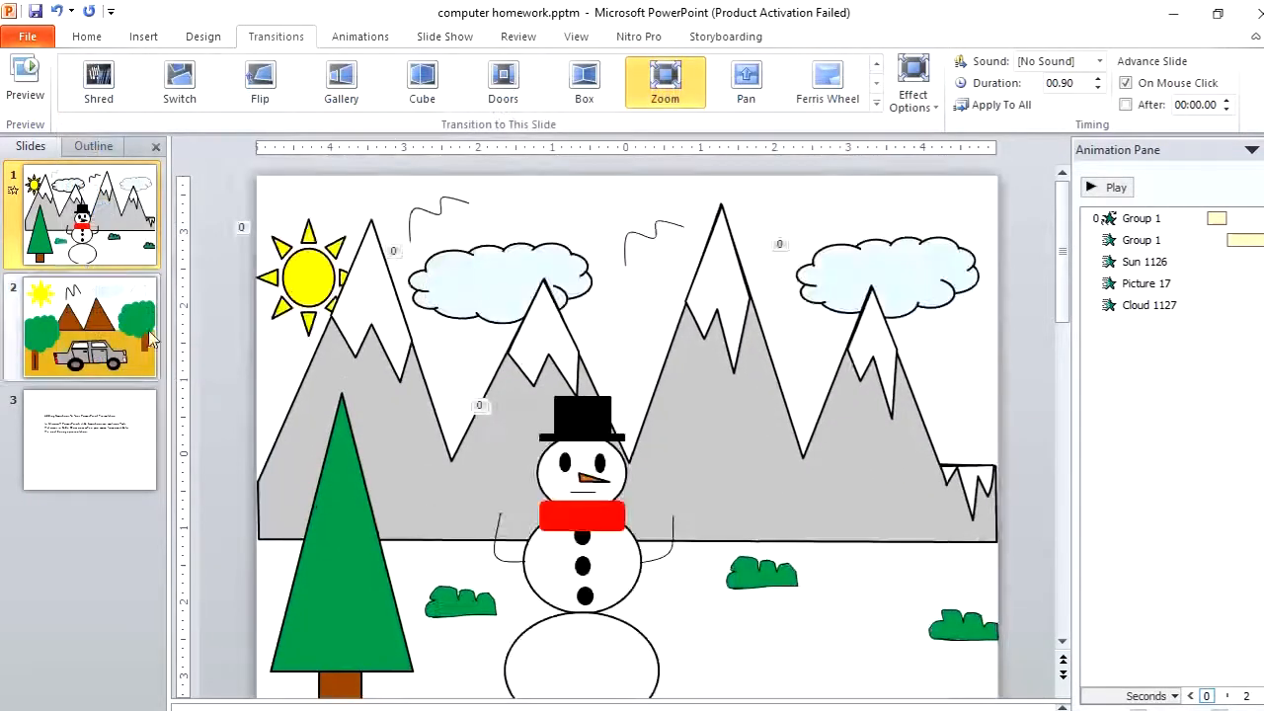
Apply the Uncover transition to slide 2 and the Push transition to slide 3
{"action": "left_click", "coordinate": [147, 335]}
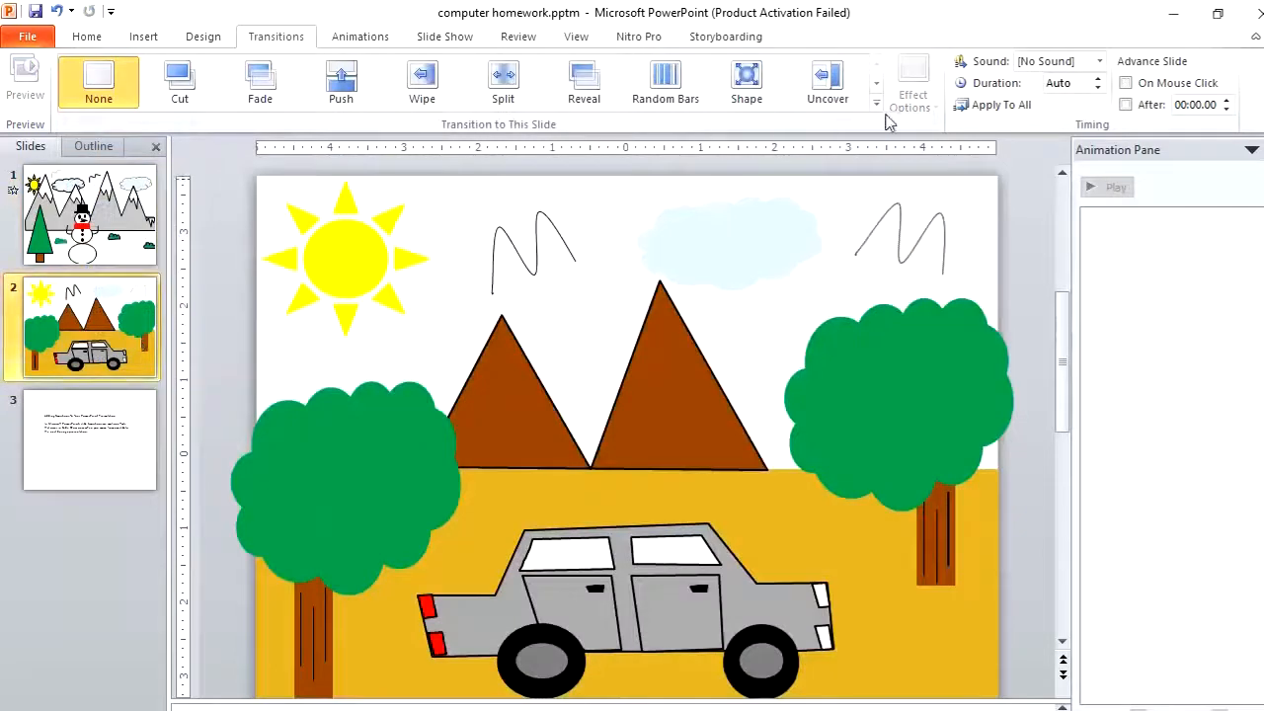
{"action": "left_click", "coordinate": [842, 104]}
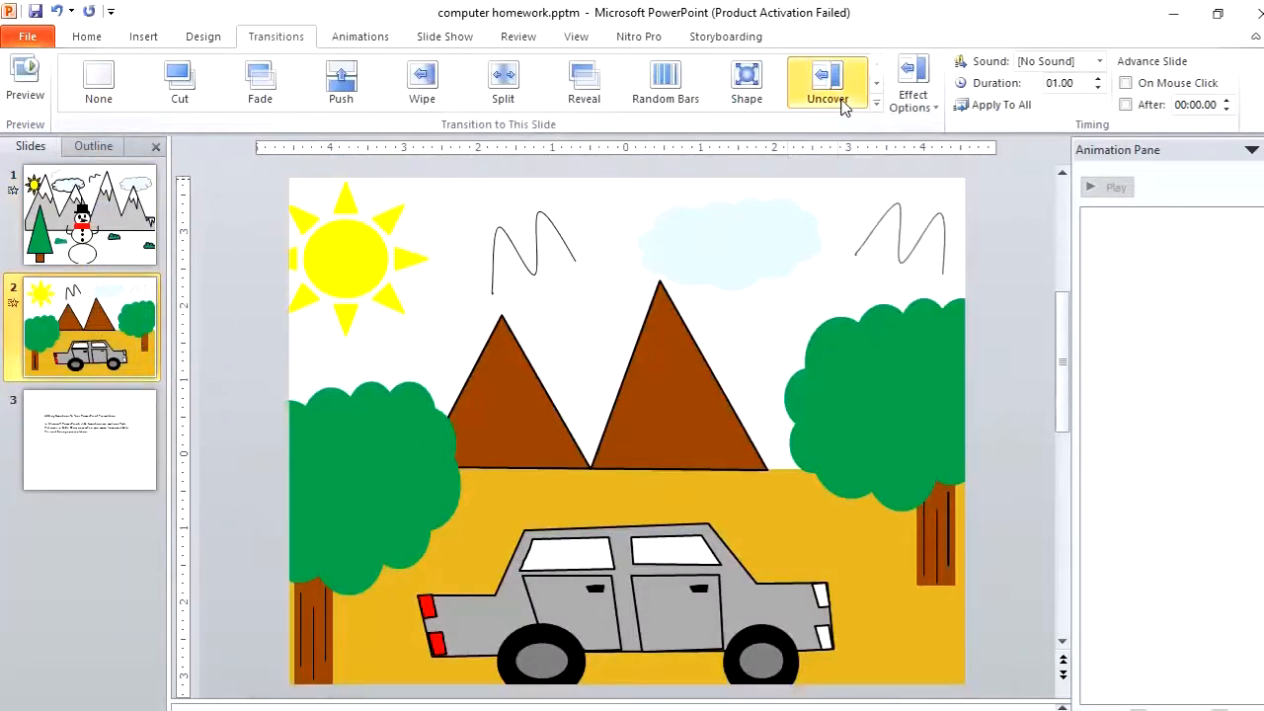
{"action": "left_click", "coordinate": [137, 470]}
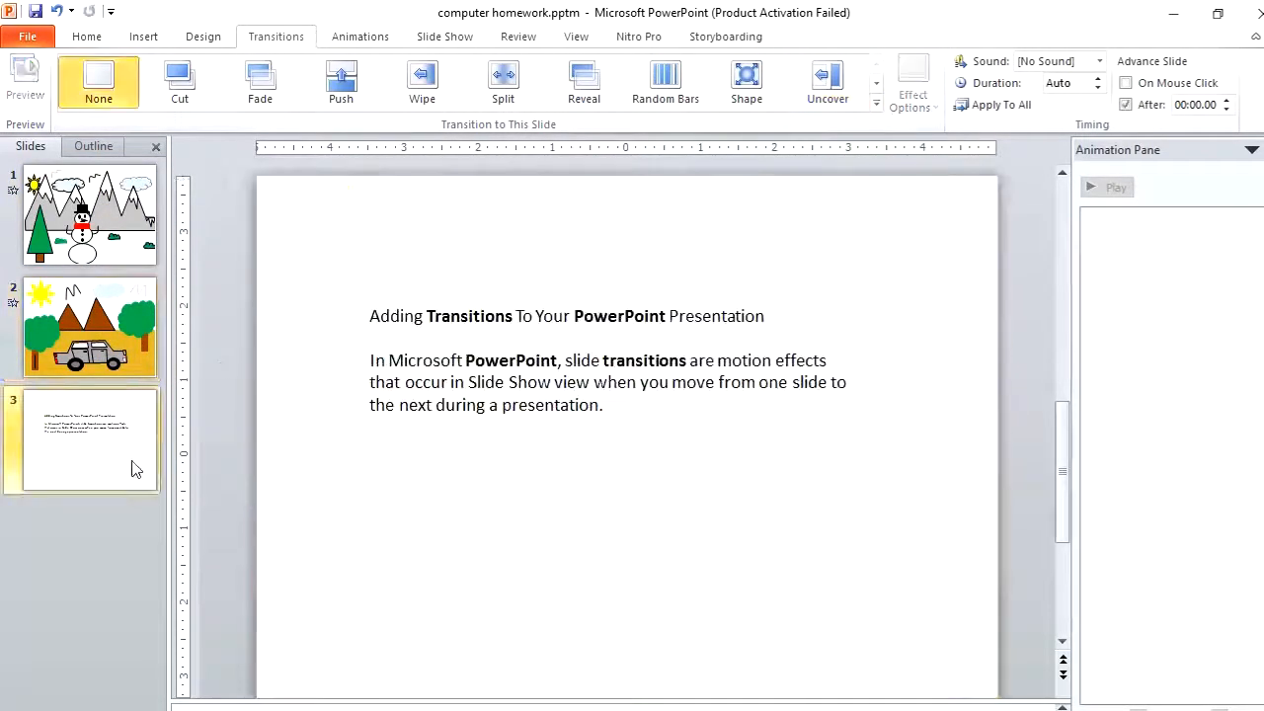
{"action": "left_click", "coordinate": [358, 87]}
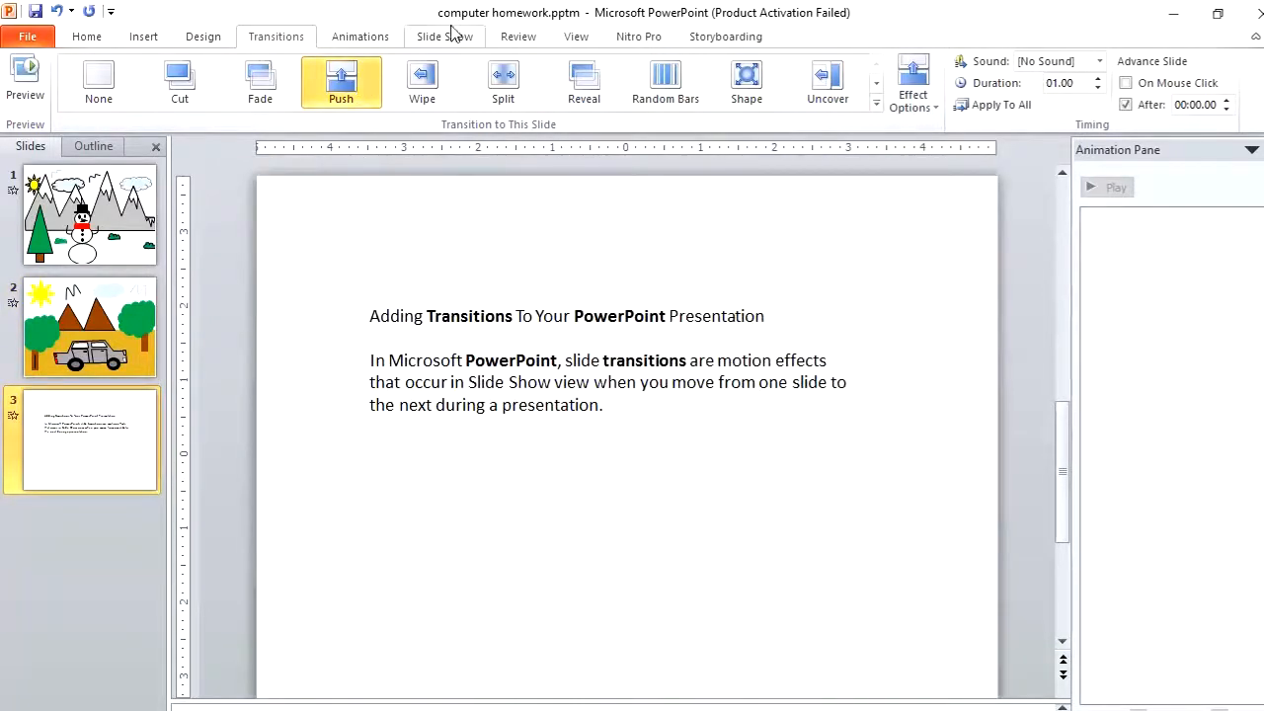
Run the slide show from the beginning and advance through the slides to check the transitions
{"action": "left_click", "coordinate": [450, 37]}
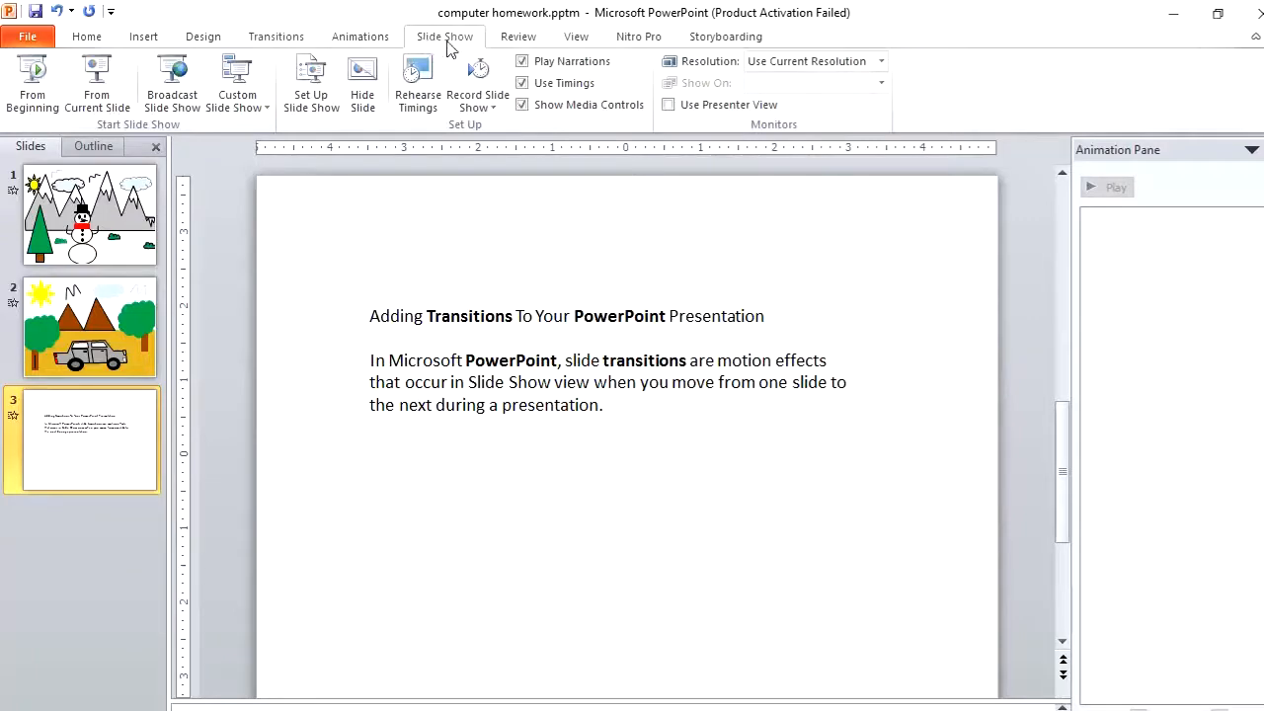
{"action": "left_click", "coordinate": [58, 92]}
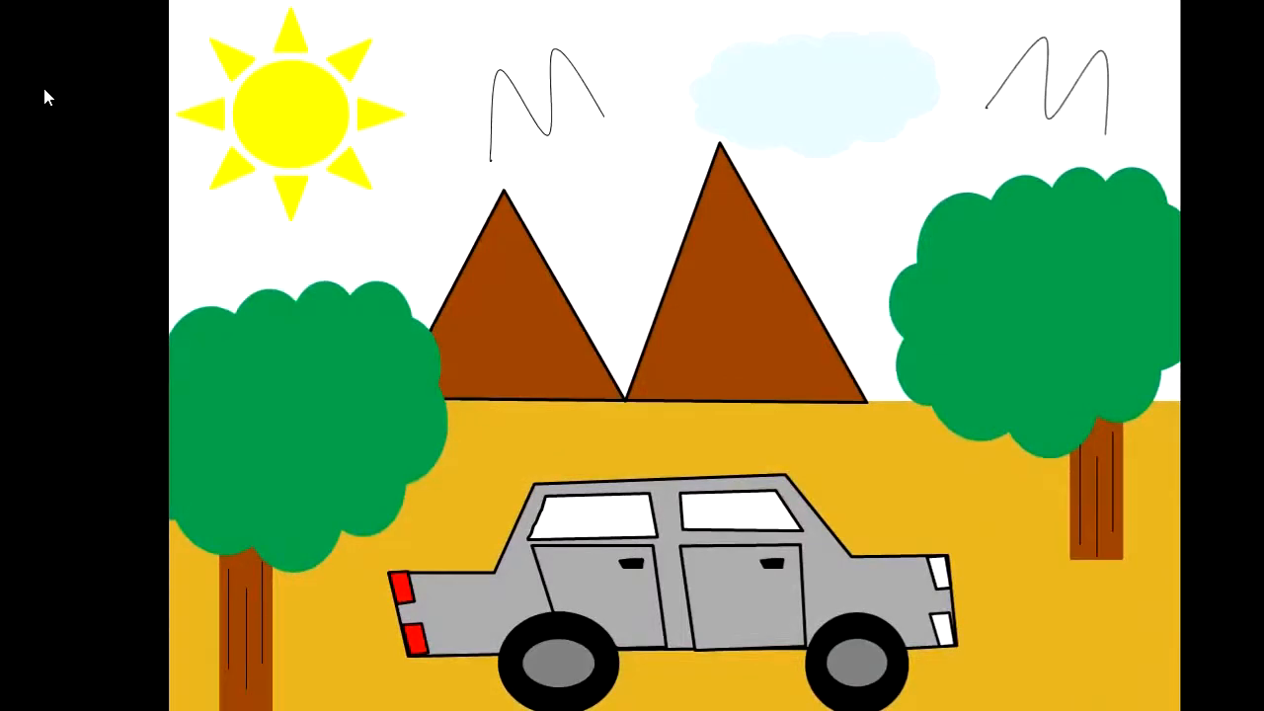
{"action": "left_click", "coordinate": [45, 90]}
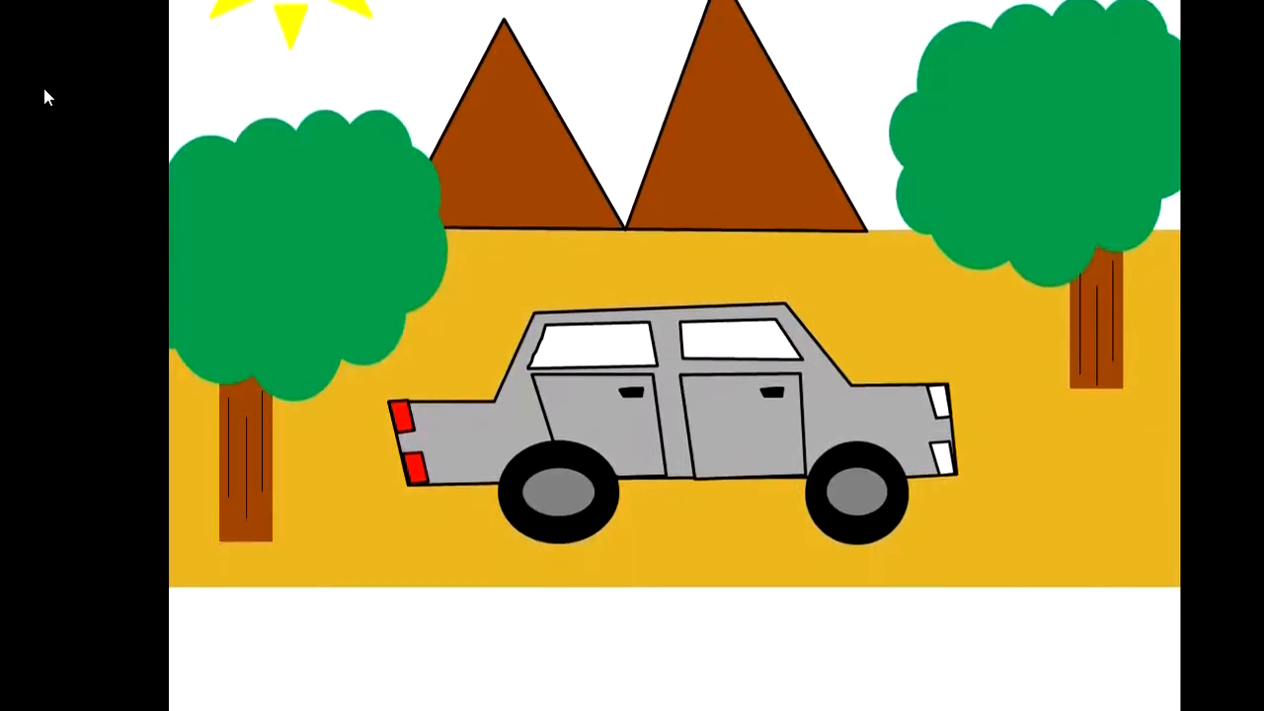
{"action": "left_click", "coordinate": [44, 90]}
{"action": "left_click", "coordinate": [45, 90]}
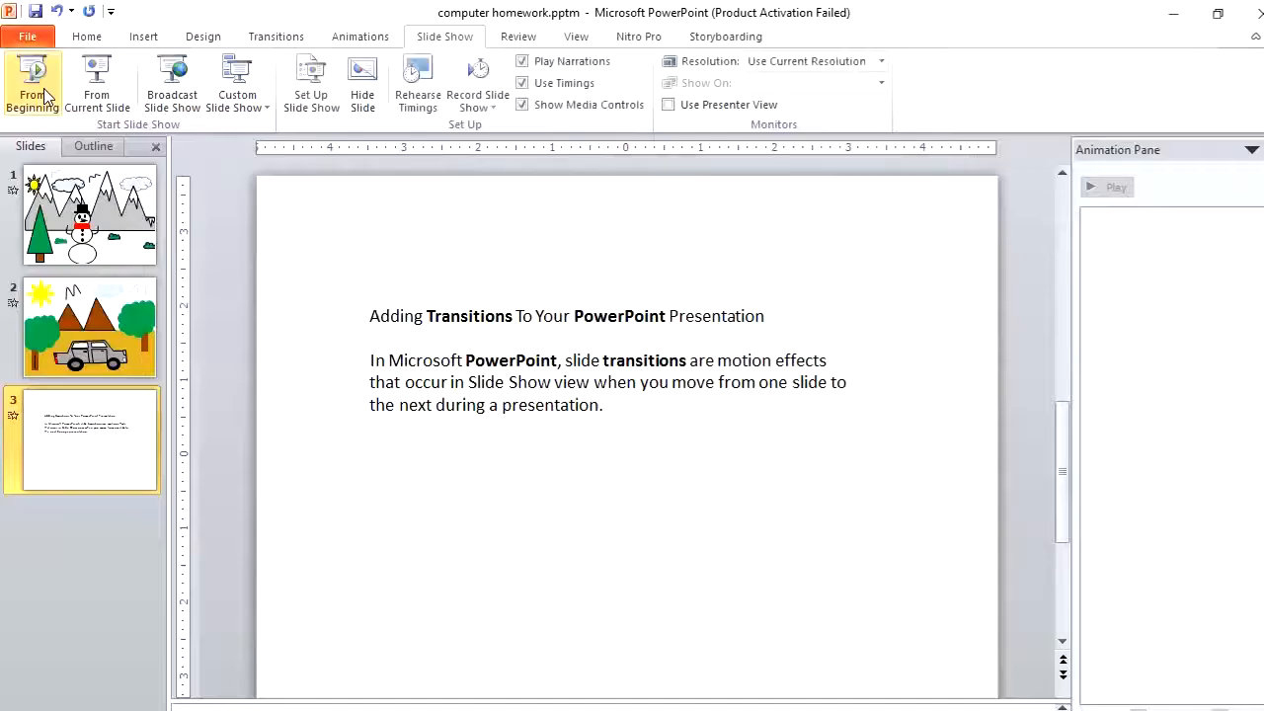